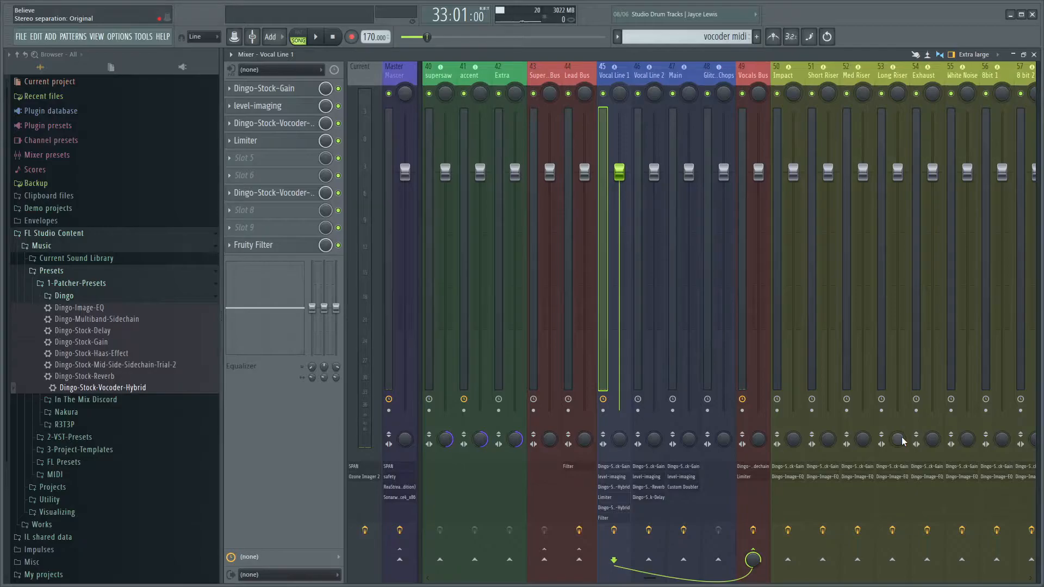
Open the Dingo-Stock-Vocoder-Hybrid patch on Vocal Line 1 and move the volume automater node below the rest of the vocoder chain.
{"action": "left_click", "coordinate": [282, 193]}
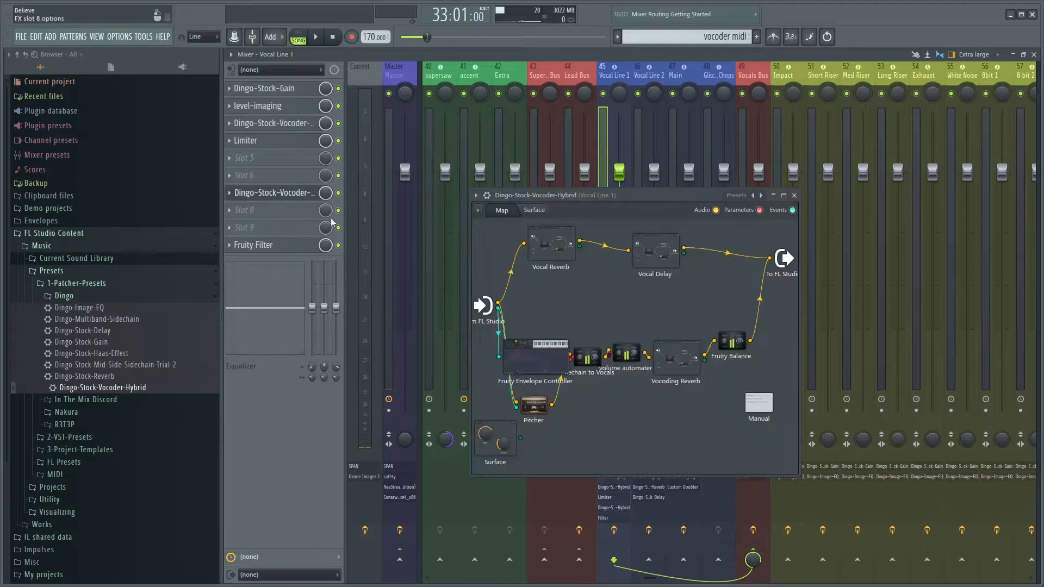
{"action": "left_click_drag", "start_coordinate": [657, 195], "coordinate": [693, 170]}
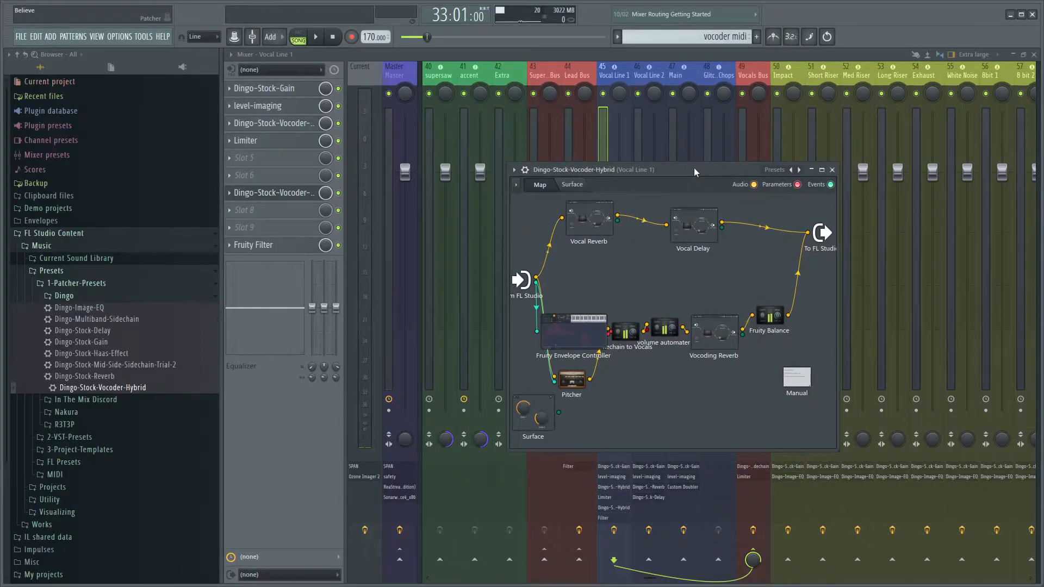
{"action": "left_click_drag", "start_coordinate": [587, 256], "coordinate": [742, 196]}
{"action": "left_click_drag", "start_coordinate": [571, 288], "coordinate": [631, 437]}
{"action": "left_click_drag", "start_coordinate": [664, 328], "coordinate": [666, 391]}
Examine the Volume knob of the volume automater inside the vocoder patch.
{"action": "double_click", "coordinate": [671, 395]}
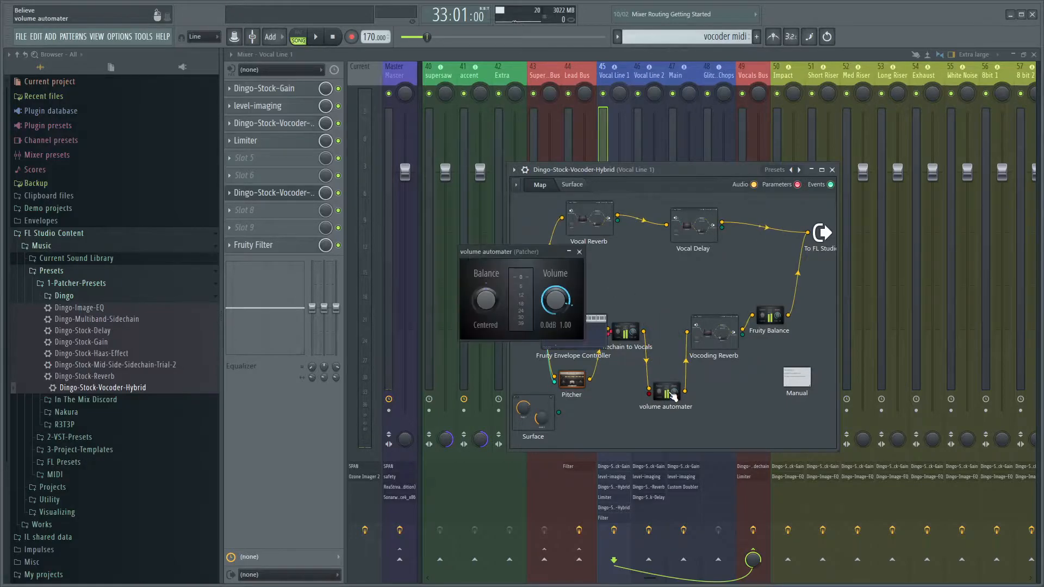
{"action": "mouse_move", "coordinate": [558, 298]}
{"action": "left_mouse_down"}
{"action": "mouse_move", "coordinate": [559, 344]}
{"action": "mouse_move", "coordinate": [558, 298]}
{"action": "left_mouse_up"}
{"action": "left_click_drag", "start_coordinate": [520, 248], "coordinate": [629, 245]}
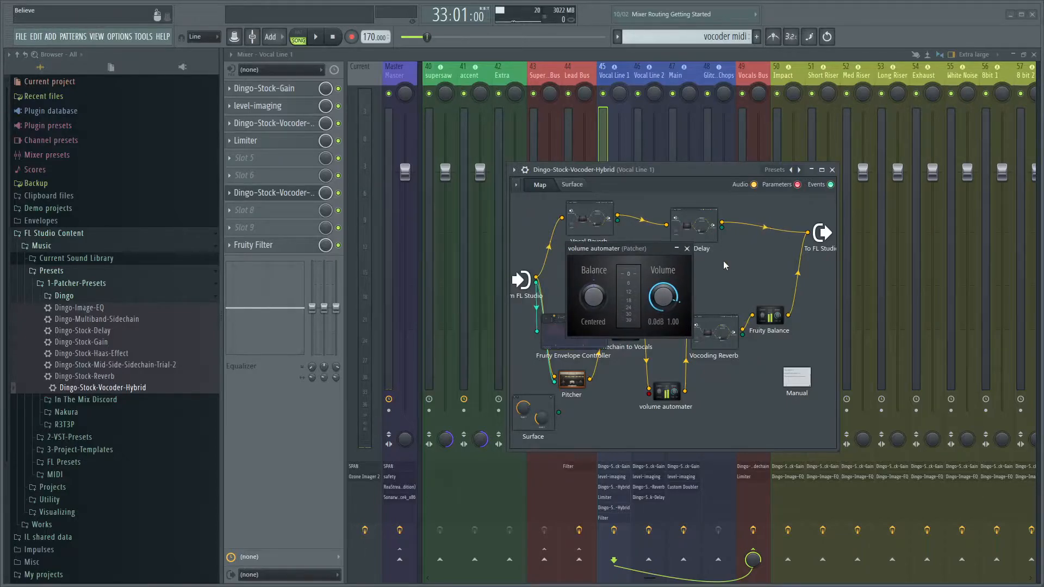
{"action": "left_click", "coordinate": [688, 249]}
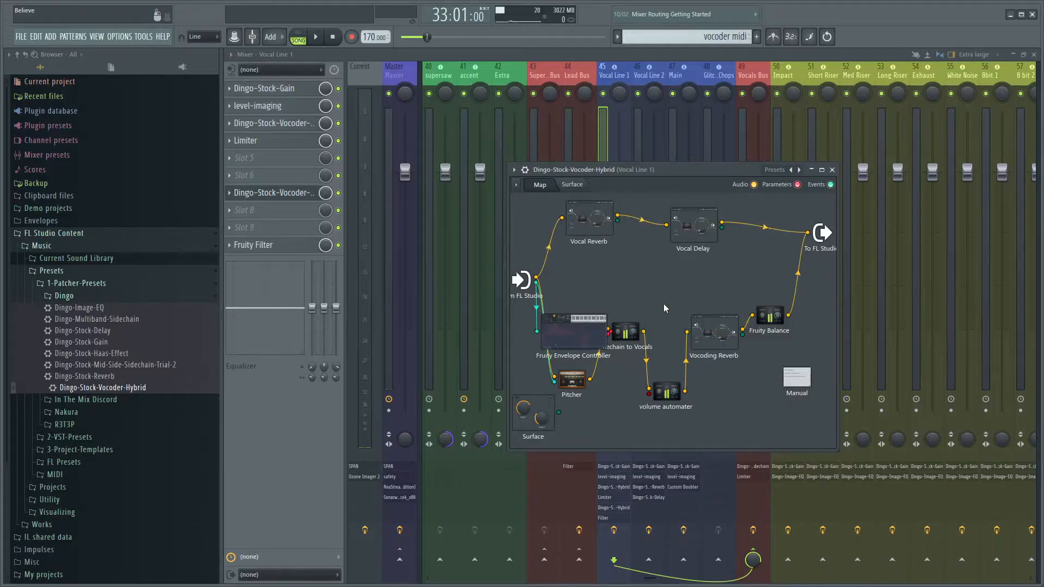
Examine the channel and port settings of the MIDI Out channel in the Vocals group.
{"action": "key", "text": "F6"}
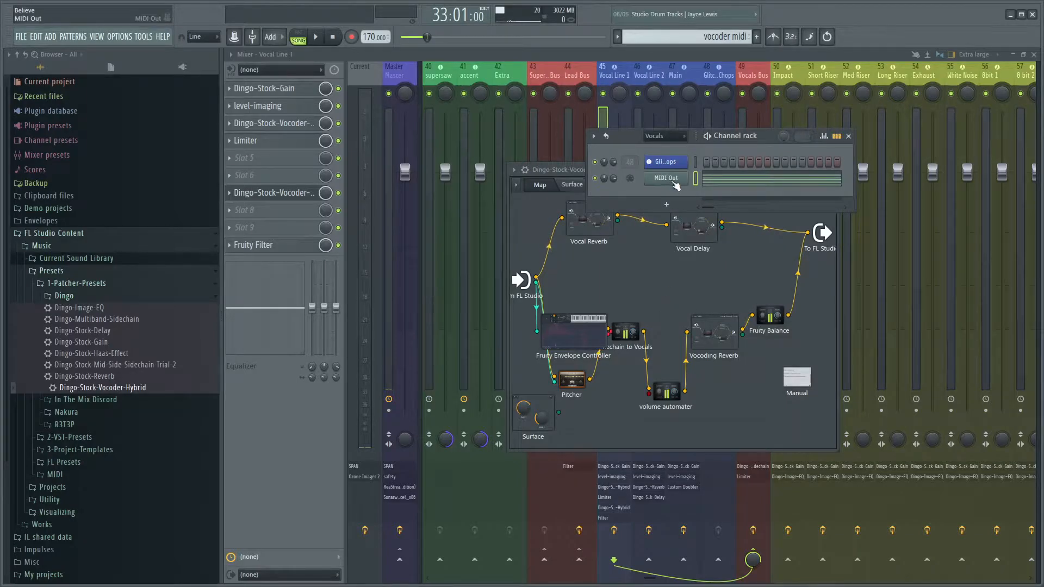
{"action": "left_click", "coordinate": [673, 183]}
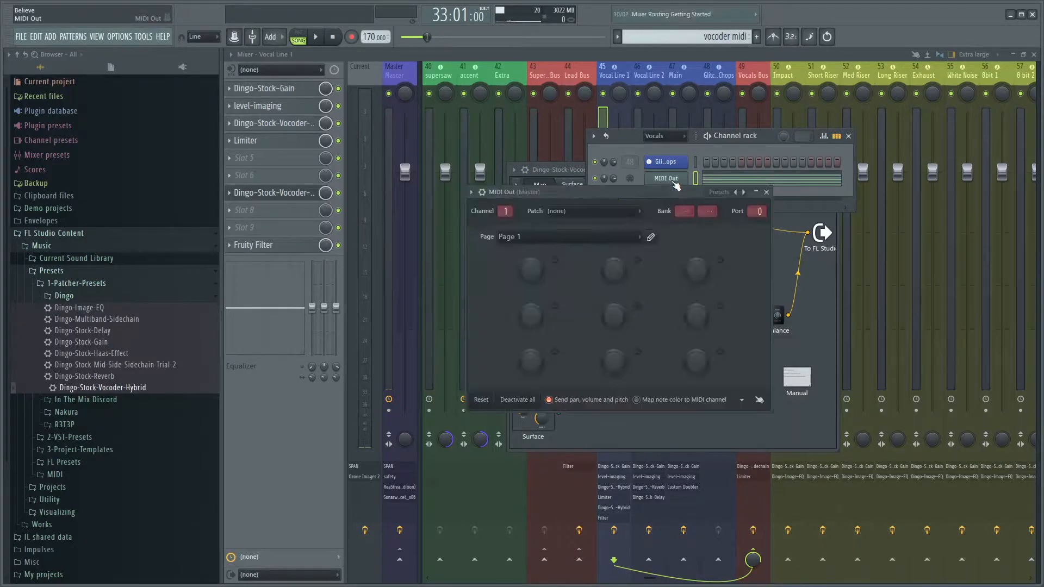
{"action": "left_click", "coordinate": [766, 192]}
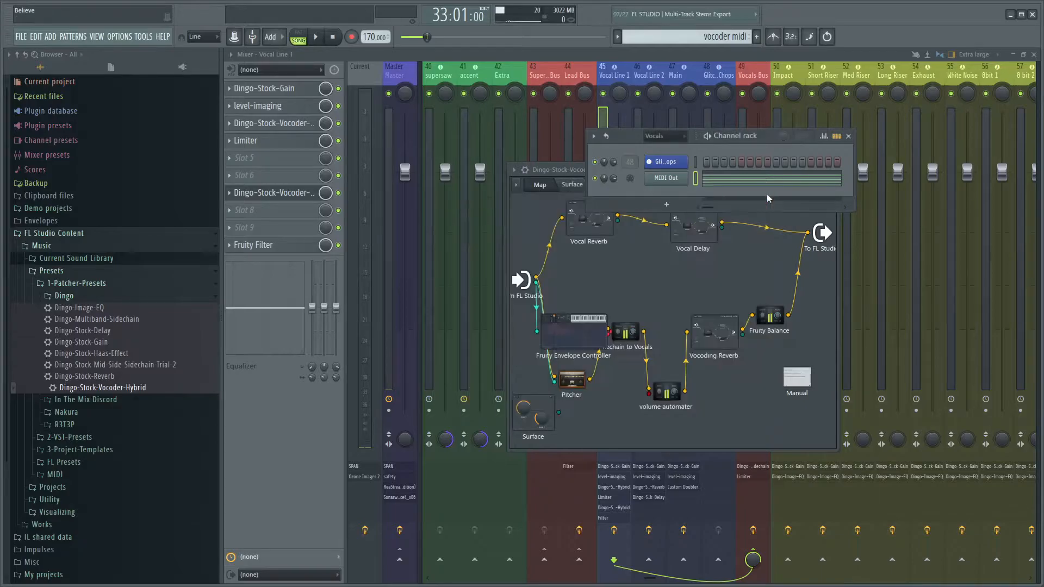
Examine the chord notes that the MIDI Out channel plays in the vocoder midi pattern.
{"action": "left_click", "coordinate": [764, 186]}
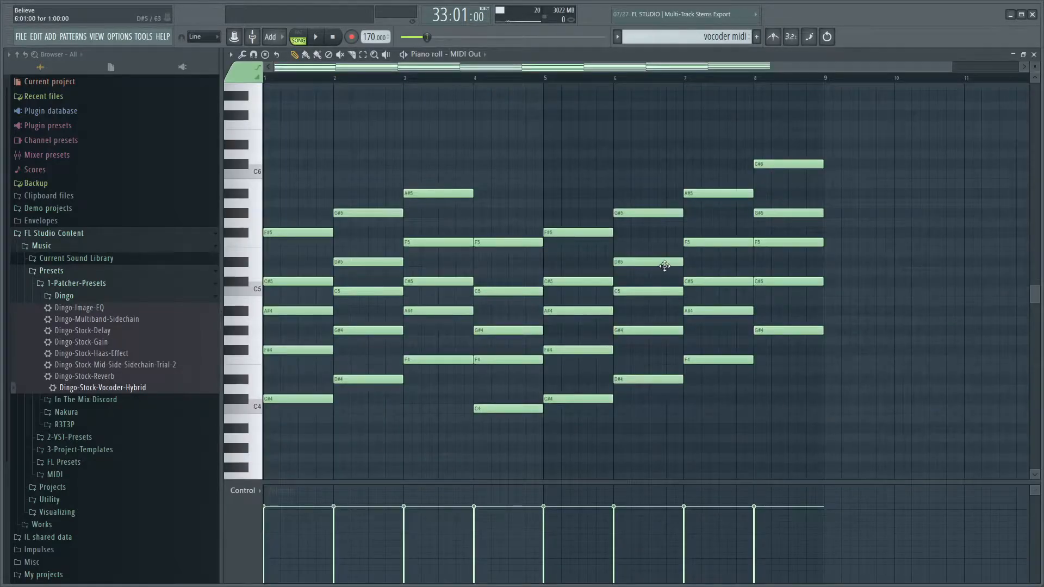
{"action": "left_click_drag", "start_coordinate": [844, 124], "coordinate": [349, 456]}
{"action": "right_click", "coordinate": [402, 420]}
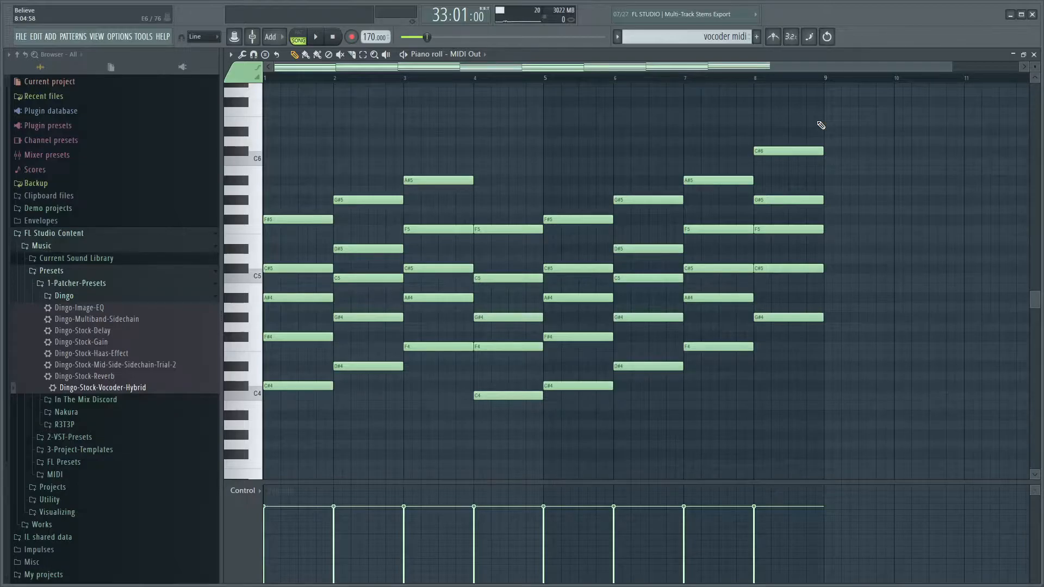
{"action": "left_click_drag", "start_coordinate": [818, 125], "coordinate": [333, 438]}
{"action": "right_click", "coordinate": [336, 442]}
{"action": "key", "text": "Escape"}
{"action": "key", "text": "F6"}
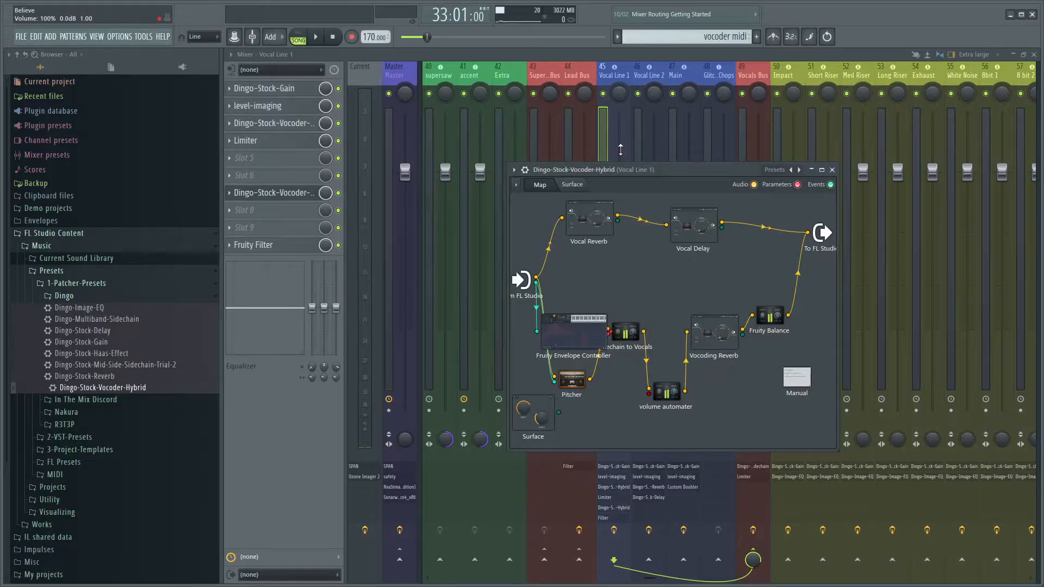
Examine how the Vocal Line 1, vocoder midi and vocoder volume clips line up in the playlist.
{"action": "key", "text": "F5"}
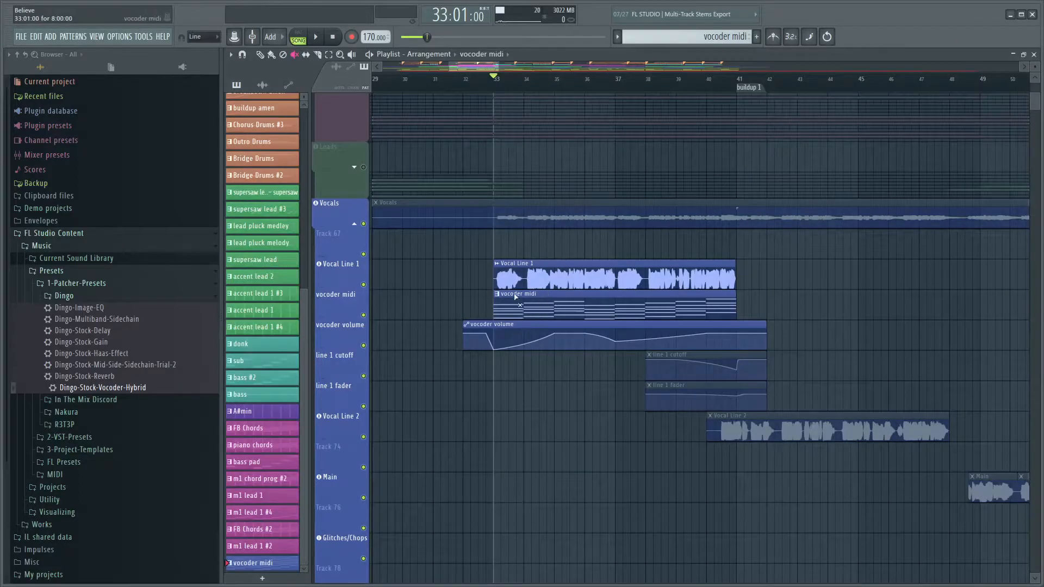
{"action": "mouse_move", "coordinate": [538, 295]}
{"action": "left_mouse_down"}
{"action": "mouse_move", "coordinate": [544, 276]}
{"action": "mouse_move", "coordinate": [538, 301]}
{"action": "left_mouse_up"}
{"action": "left_click_drag", "start_coordinate": [478, 261], "coordinate": [498, 342]}
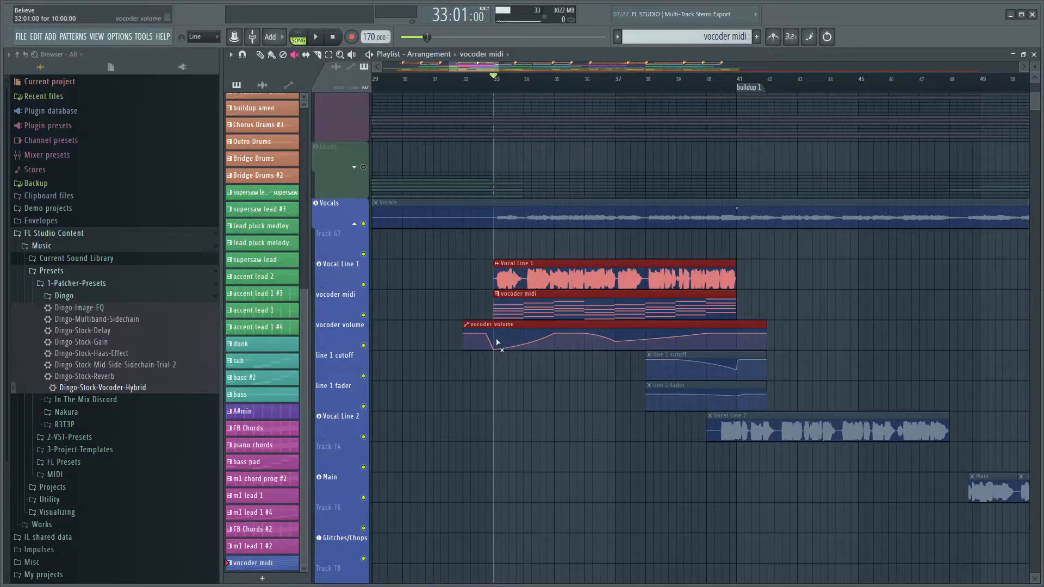
Reopen the vocoder patch on Vocal Line 1 and open Fruity Reeverb 2 inside its Vocoding Reverb.
{"action": "key", "text": "F9"}
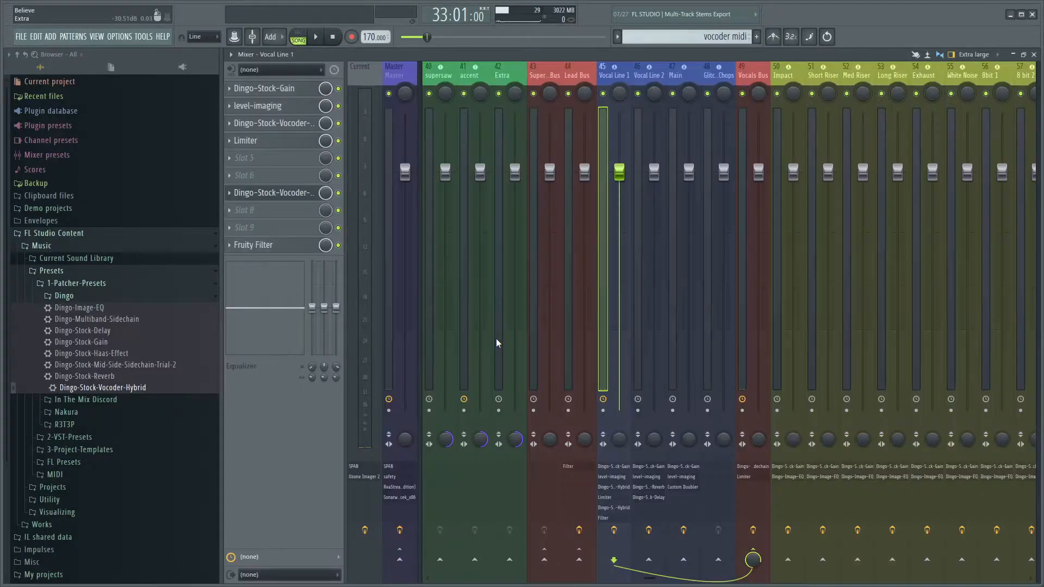
{"action": "left_click", "coordinate": [294, 196]}
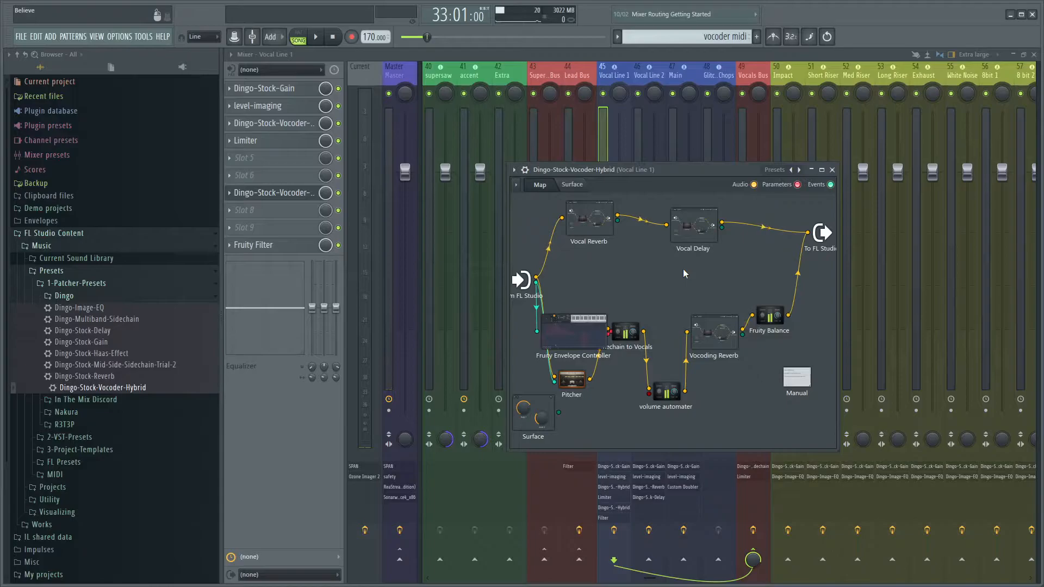
{"action": "left_click", "coordinate": [769, 231]}
{"action": "left_click", "coordinate": [715, 332]}
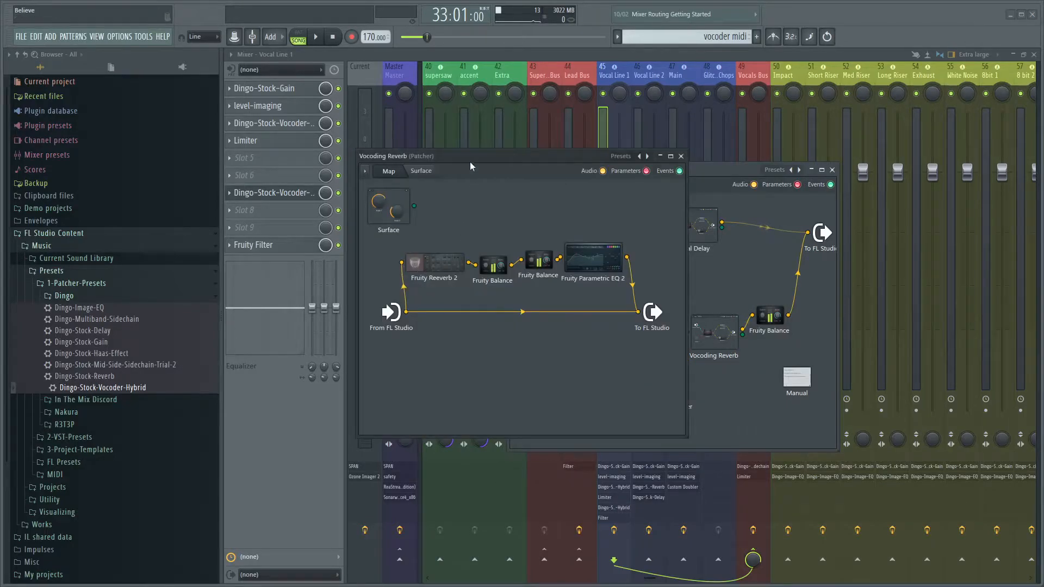
{"action": "left_click_drag", "start_coordinate": [481, 155], "coordinate": [590, 131]}
{"action": "mouse_move", "coordinate": [543, 238]}
{"action": "left_mouse_down"}
{"action": "mouse_move", "coordinate": [531, 229]}
{"action": "mouse_move", "coordinate": [540, 224]}
{"action": "left_mouse_up"}
{"action": "double_click", "coordinate": [545, 230]}
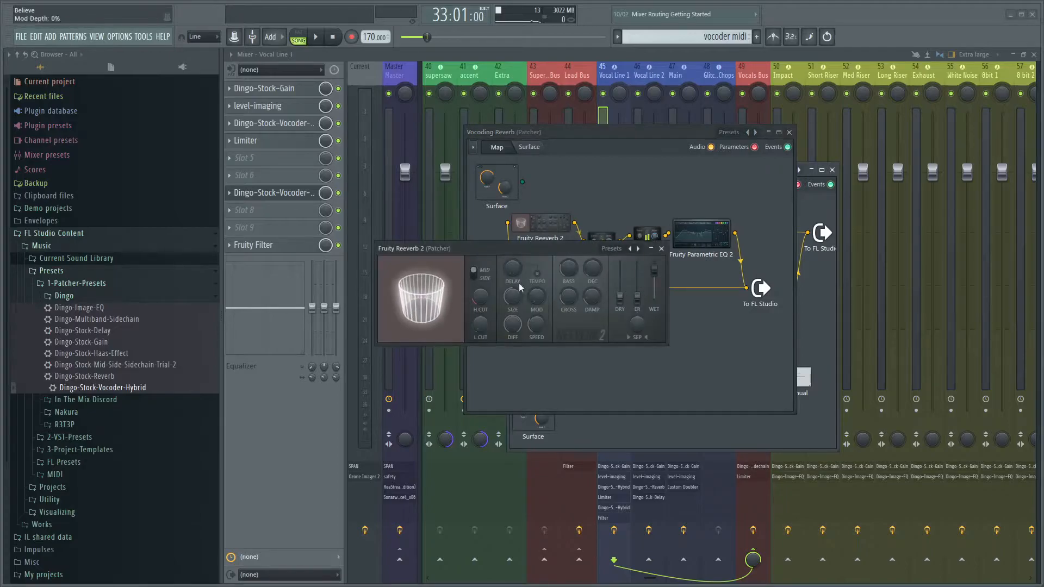
Arrange the reverb windows over the vocoder patch and raise the early reflections (ER) level in Fruity Reeverb 2.
{"action": "left_click_drag", "start_coordinate": [486, 255], "coordinate": [592, 258]}
{"action": "left_click_drag", "start_coordinate": [592, 132], "coordinate": [611, 399]}
{"action": "left_click_drag", "start_coordinate": [592, 256], "coordinate": [576, 454]}
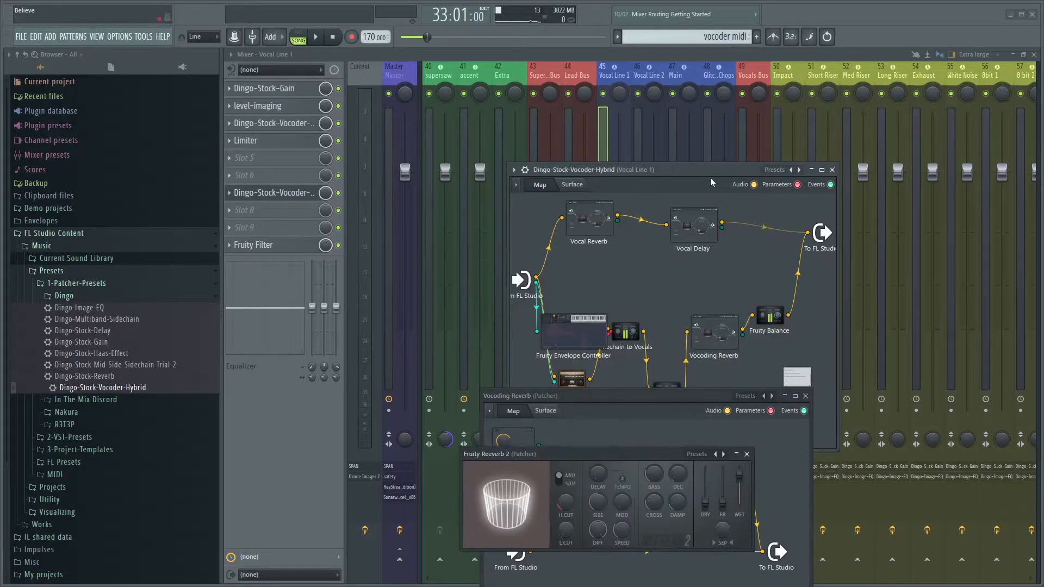
{"action": "left_click_drag", "start_coordinate": [627, 394], "coordinate": [618, 192]}
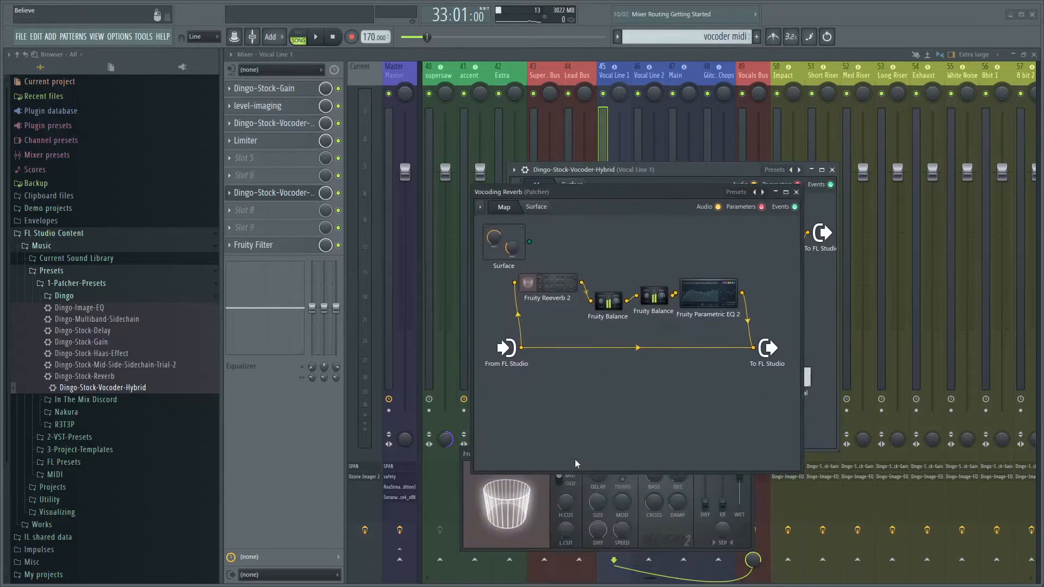
{"action": "left_click_drag", "start_coordinate": [518, 454], "coordinate": [490, 294]}
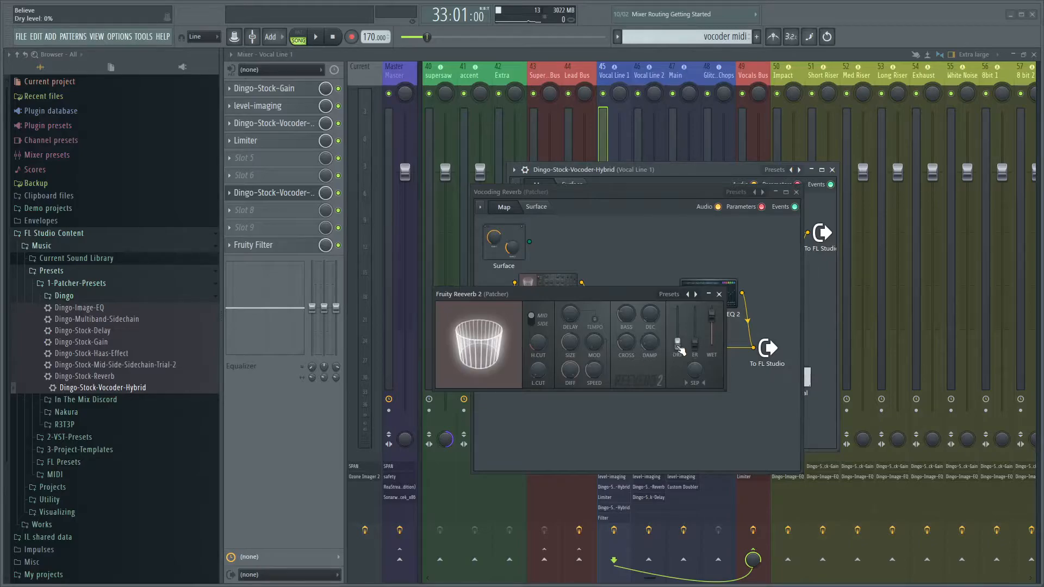
{"action": "left_click_drag", "start_coordinate": [695, 344], "coordinate": [699, 318]}
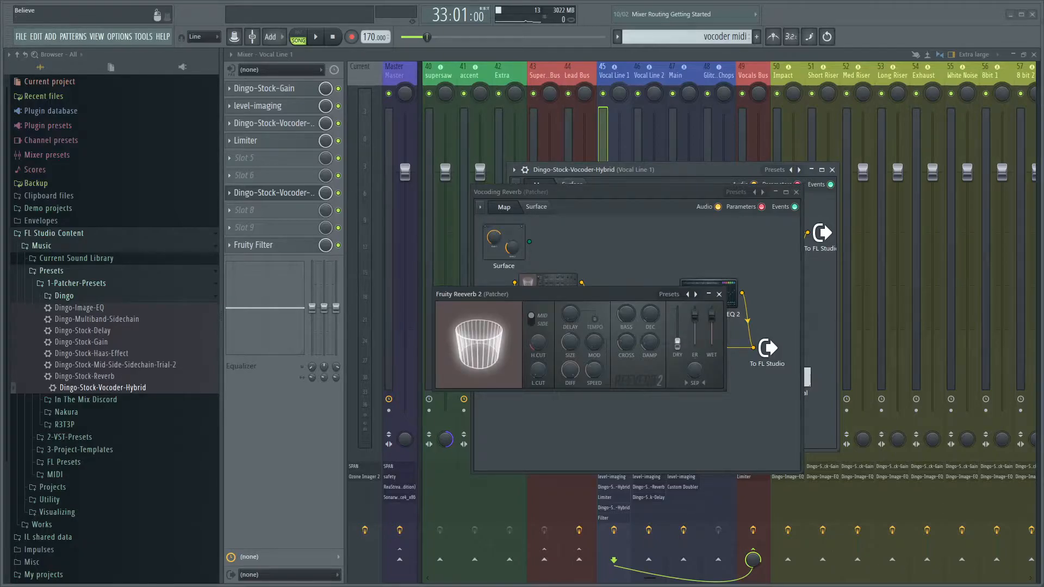
{"action": "left_click", "coordinate": [718, 294]}
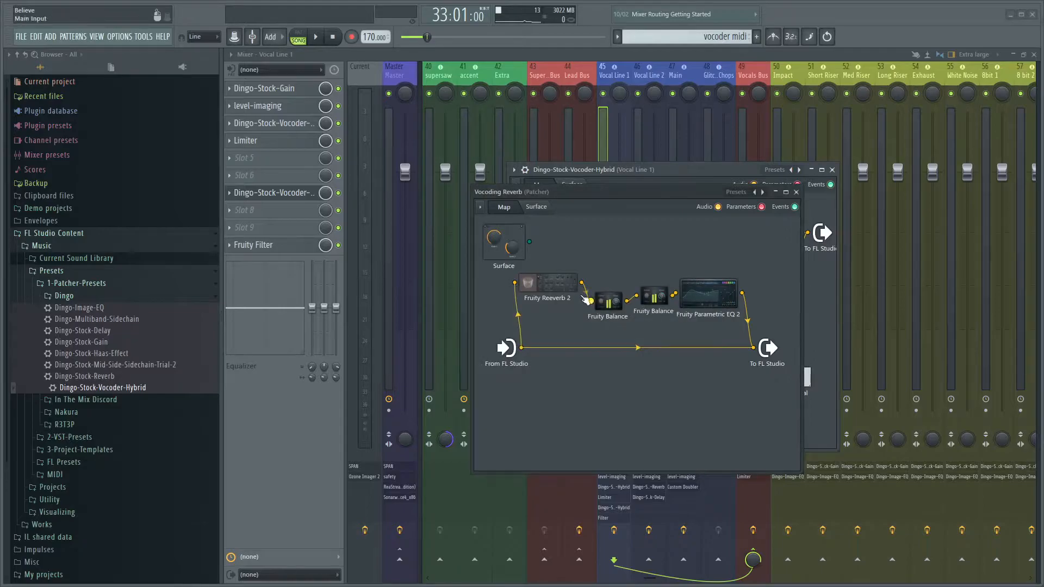
Move the Fruity Reeverb 2 node slightly nearer the first Fruity Balance and recheck the reverb's dry and wet levels.
{"action": "mouse_move", "coordinate": [566, 296]}
{"action": "left_mouse_down"}
{"action": "mouse_move", "coordinate": [569, 315]}
{"action": "mouse_move", "coordinate": [575, 304]}
{"action": "left_mouse_up"}
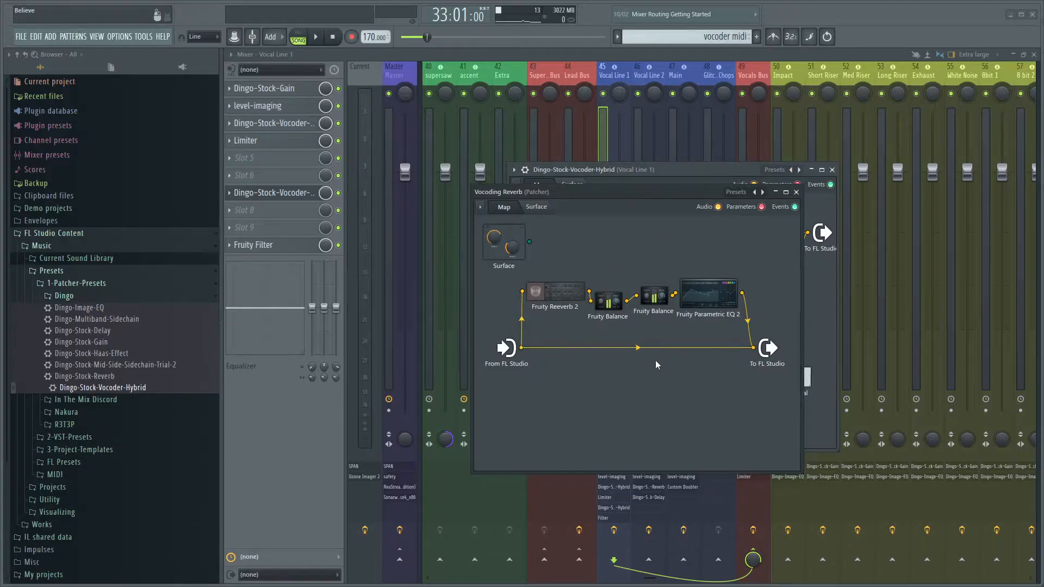
{"action": "left_click", "coordinate": [642, 353]}
{"action": "left_click", "coordinate": [565, 301]}
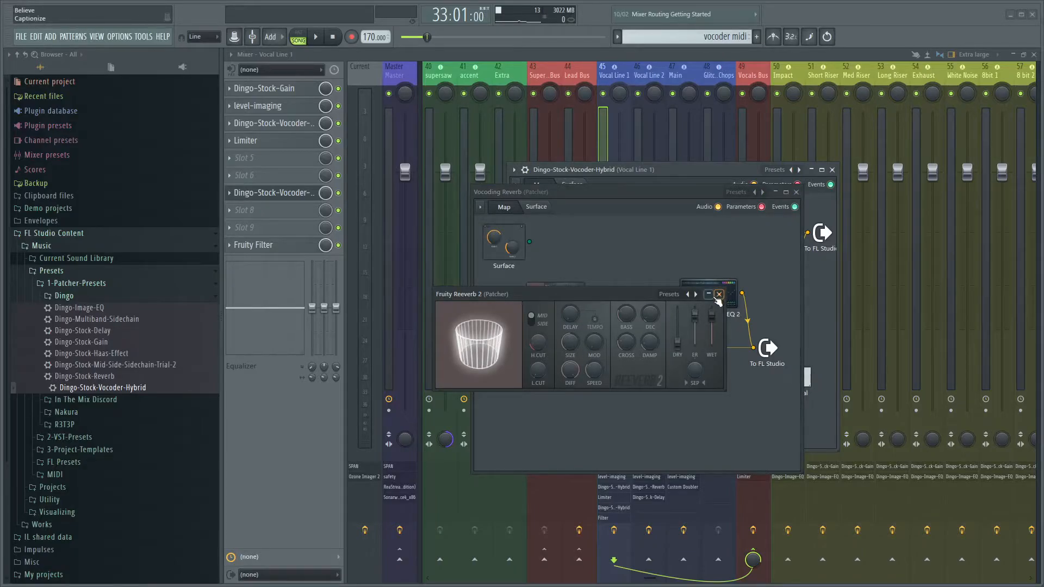
{"action": "left_click", "coordinate": [718, 294]}
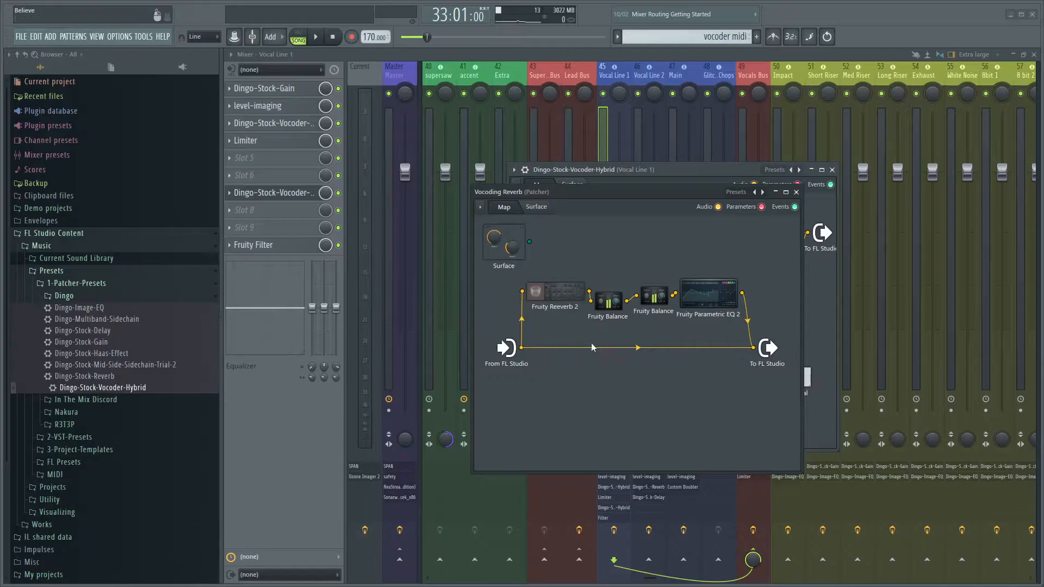
{"action": "left_click", "coordinate": [796, 192]}
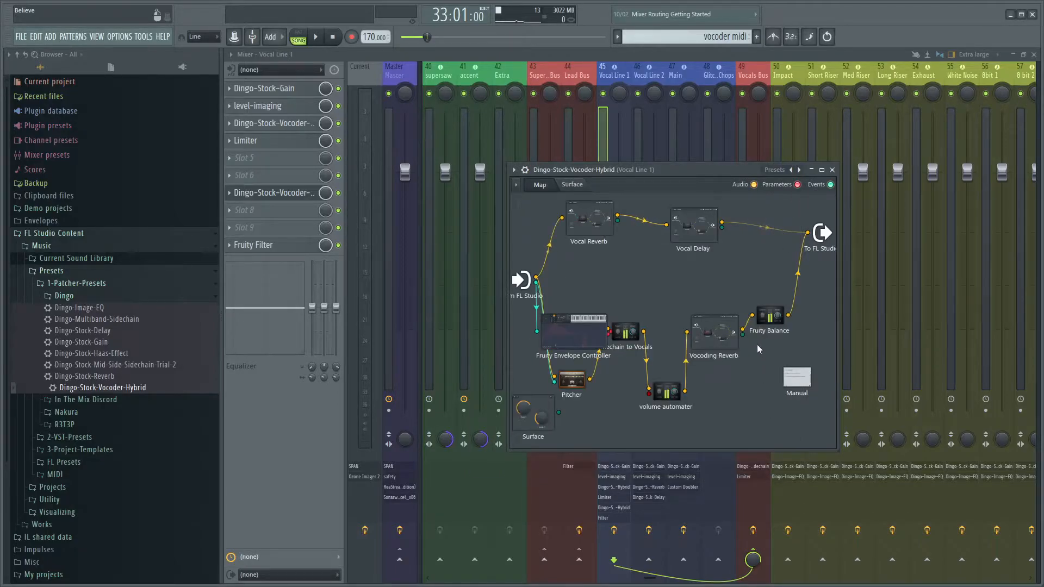
Examine the dry output setting of Fruity Delay 3 inside the Vocal Delay.
{"action": "double_click", "coordinate": [696, 228]}
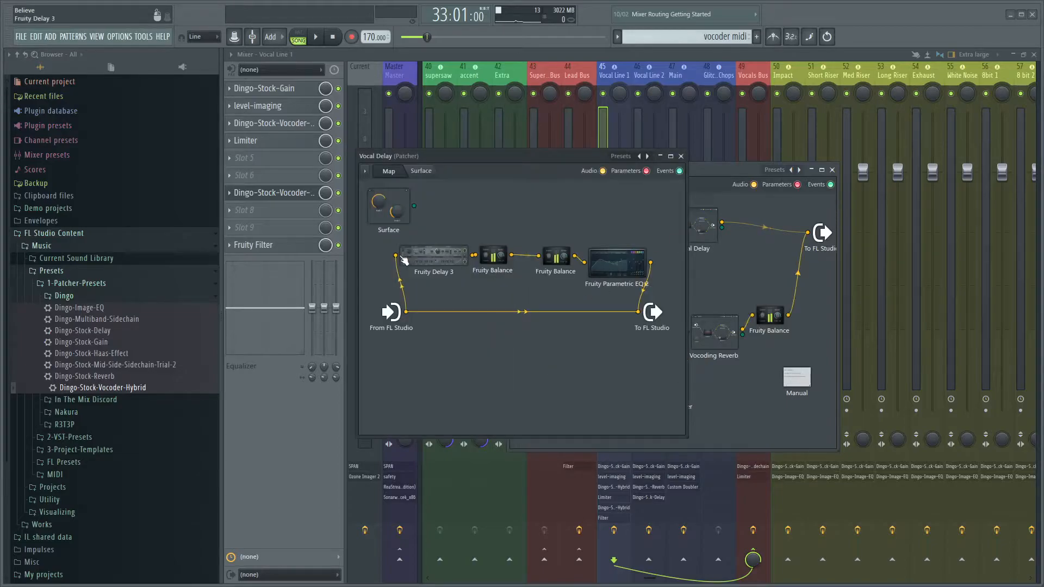
{"action": "double_click", "coordinate": [443, 258]}
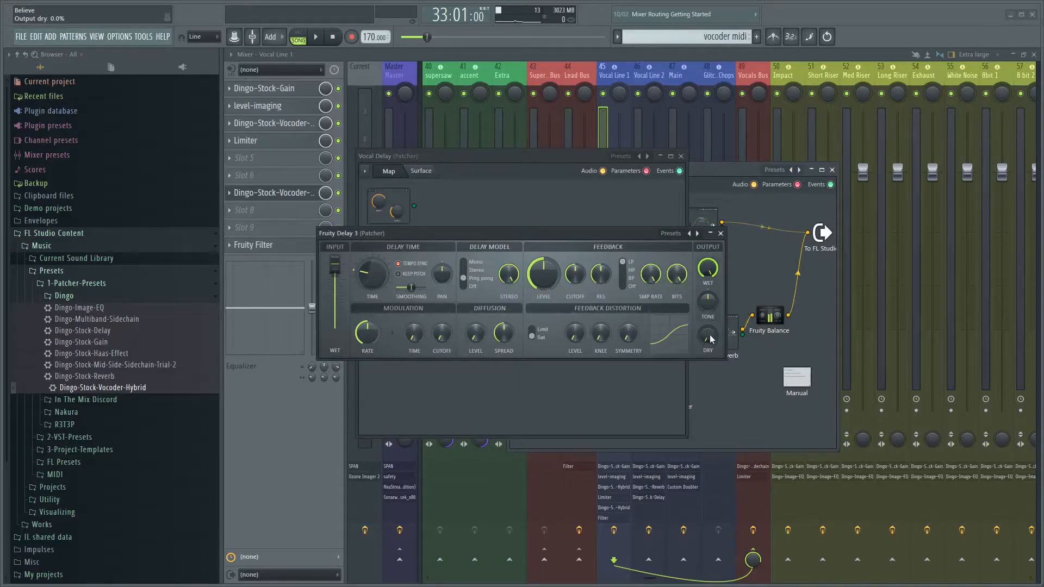
{"action": "left_click", "coordinate": [720, 233]}
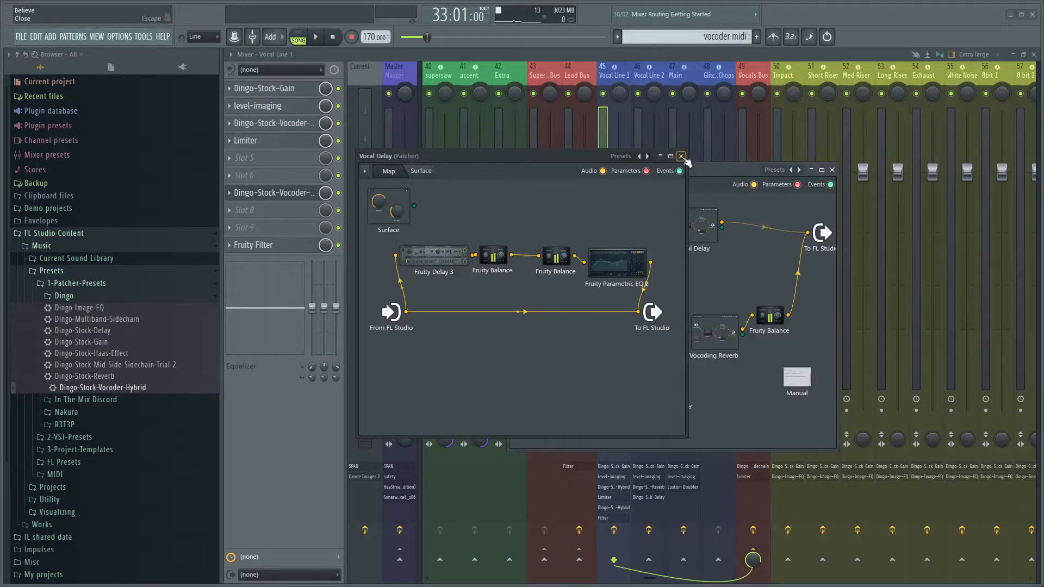
{"action": "left_click", "coordinate": [681, 157]}
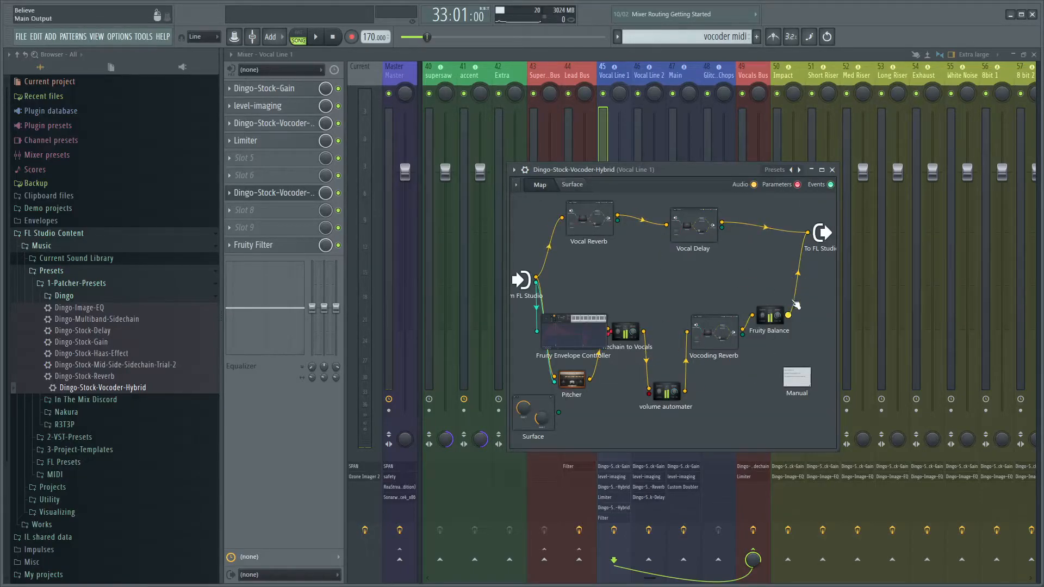
Nudge the Fruity Balance node after the Vocoding Reverb slightly lower and read through the patch's Manual note.
{"action": "left_click_drag", "start_coordinate": [781, 323], "coordinate": [786, 331]}
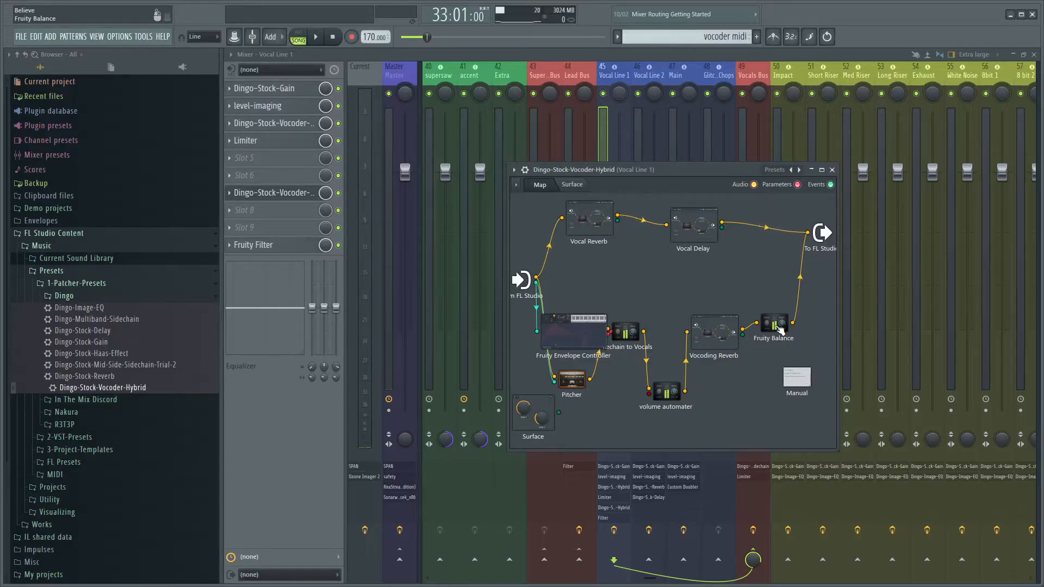
{"action": "left_click", "coordinate": [796, 376]}
{"action": "left_click_drag", "start_coordinate": [538, 234], "coordinate": [868, 183]}
{"action": "scroll", "coordinate": [908, 249], "scroll_direction": "down", "scroll_amount": 8}
{"action": "scroll", "coordinate": [908, 249], "scroll_direction": "up", "scroll_amount": 8}
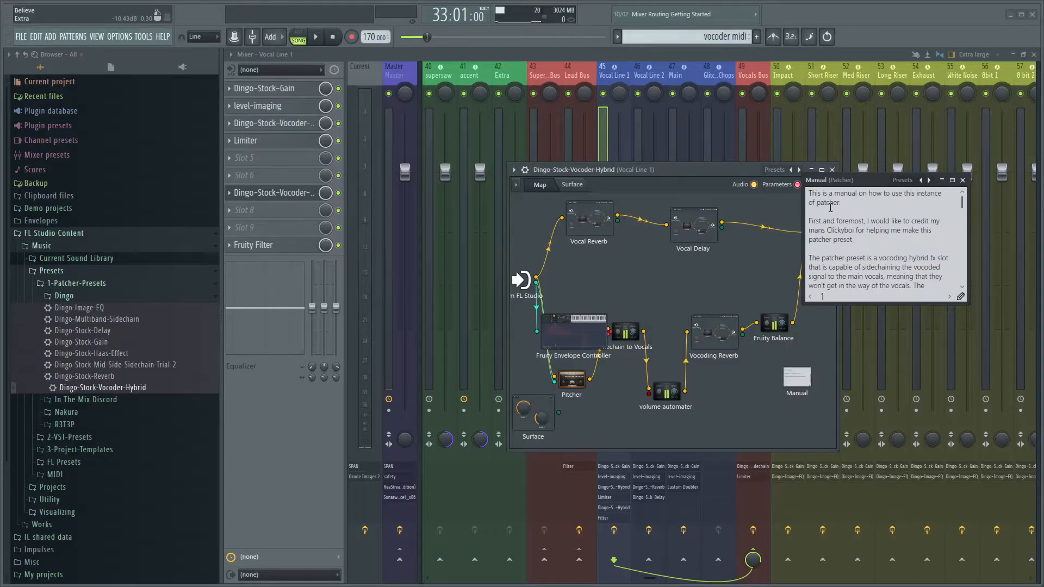
{"action": "left_click_drag", "start_coordinate": [834, 181], "coordinate": [728, 216]}
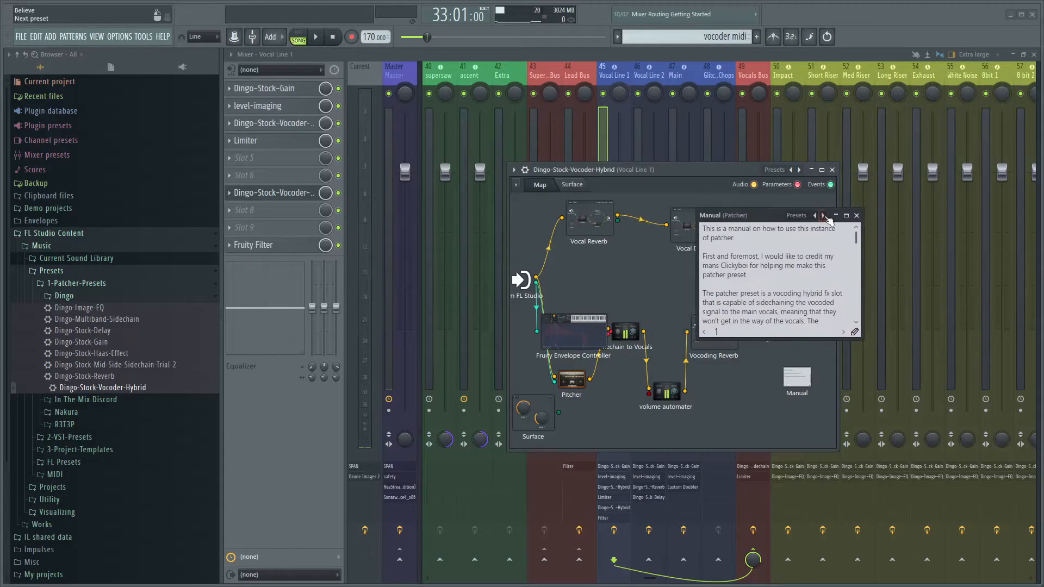
{"action": "left_click", "coordinate": [856, 216]}
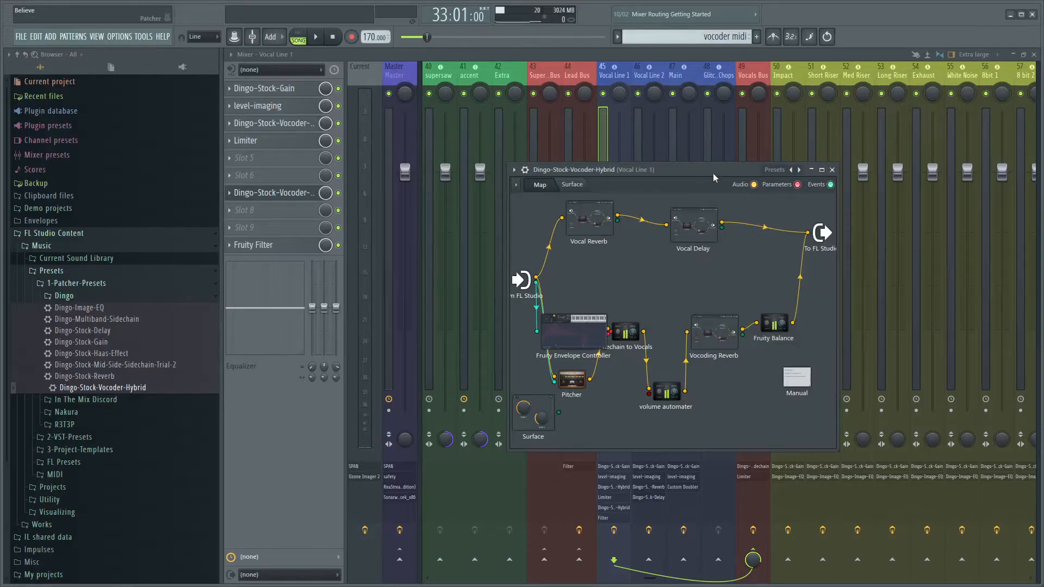
{"action": "left_click_drag", "start_coordinate": [713, 172], "coordinate": [751, 168]}
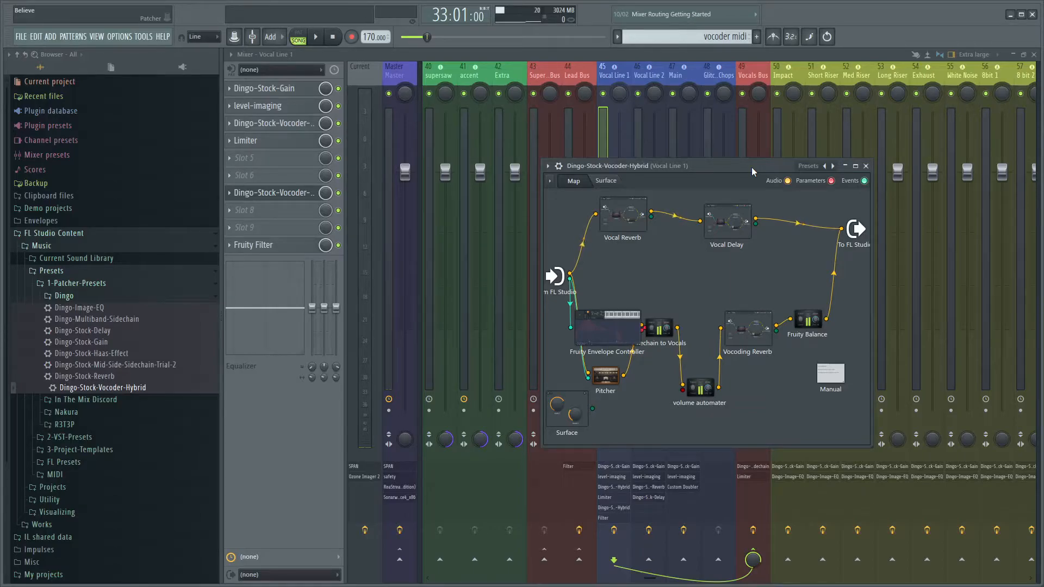
Close the vocoder patch window and delete the duplicate Dingo-Stock-Vocoder preset from effect slot 7 of Vocal Line 1.
{"action": "left_click", "coordinate": [865, 165]}
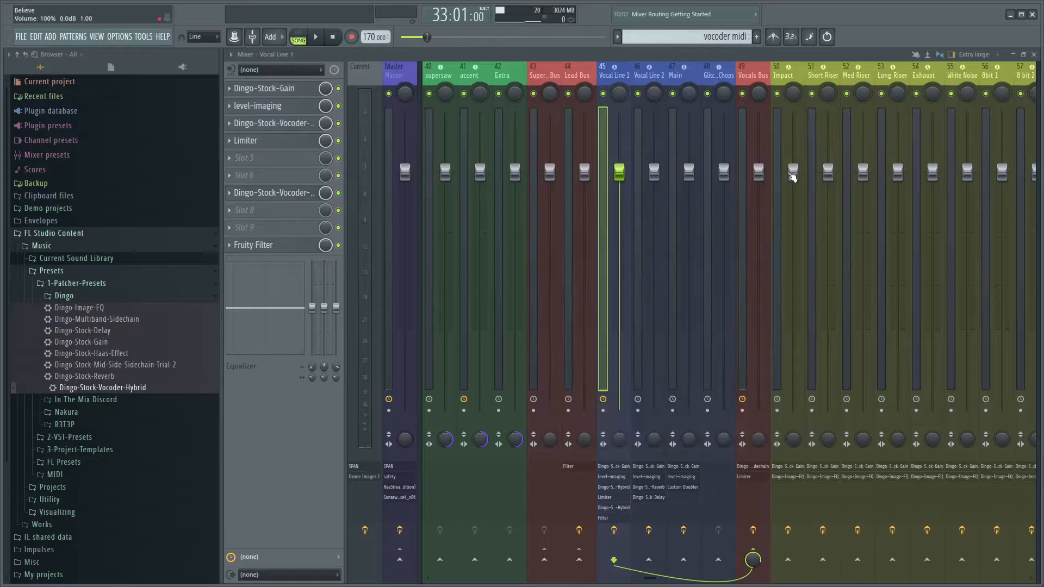
{"action": "left_click", "coordinate": [228, 194]}
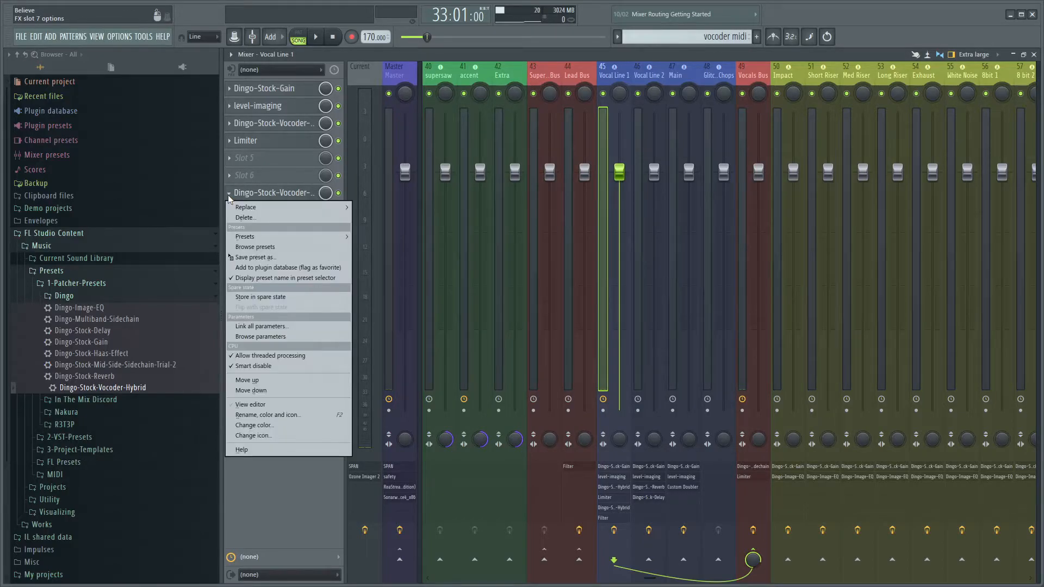
{"action": "left_click", "coordinate": [244, 217]}
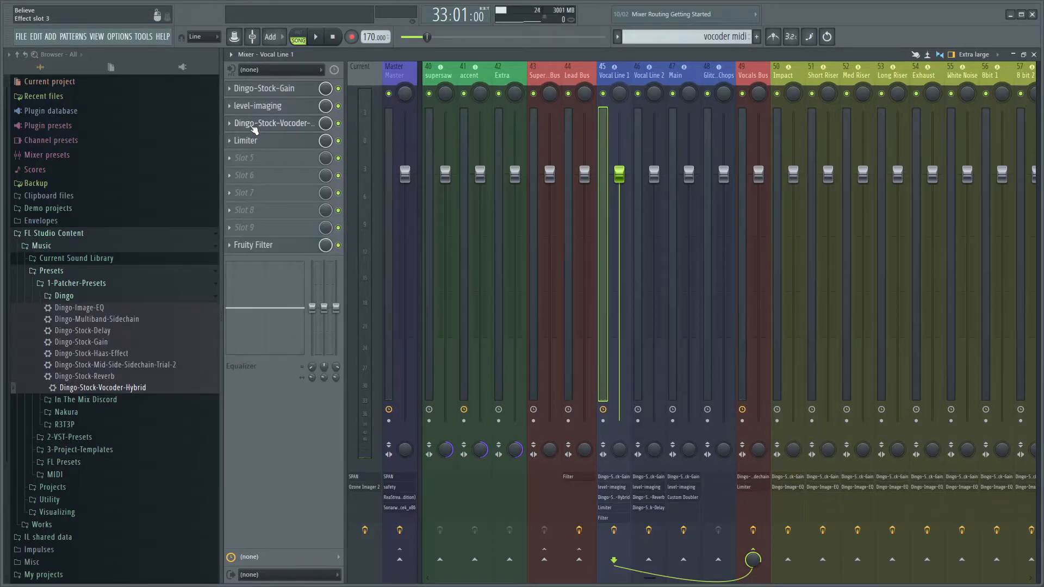
Open the Dingo-Stock-Vocoder-Hybrid patch in slot 3 and review the plugin chains inside its Vocal Reverb and Vocal Delay.
{"action": "left_click", "coordinate": [253, 126]}
{"action": "left_click_drag", "start_coordinate": [631, 164], "coordinate": [558, 154]}
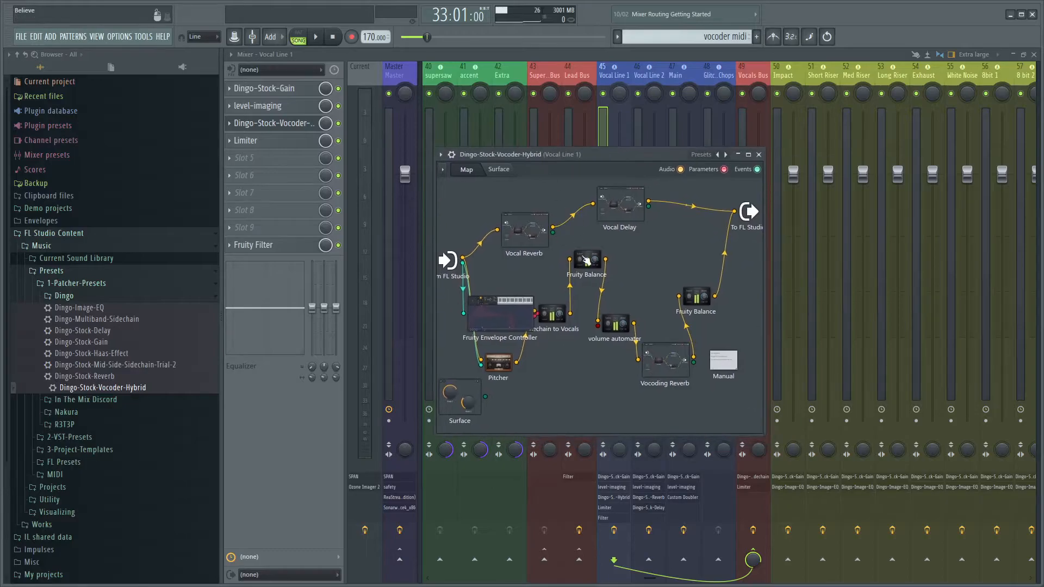
{"action": "double_click", "coordinate": [524, 231]}
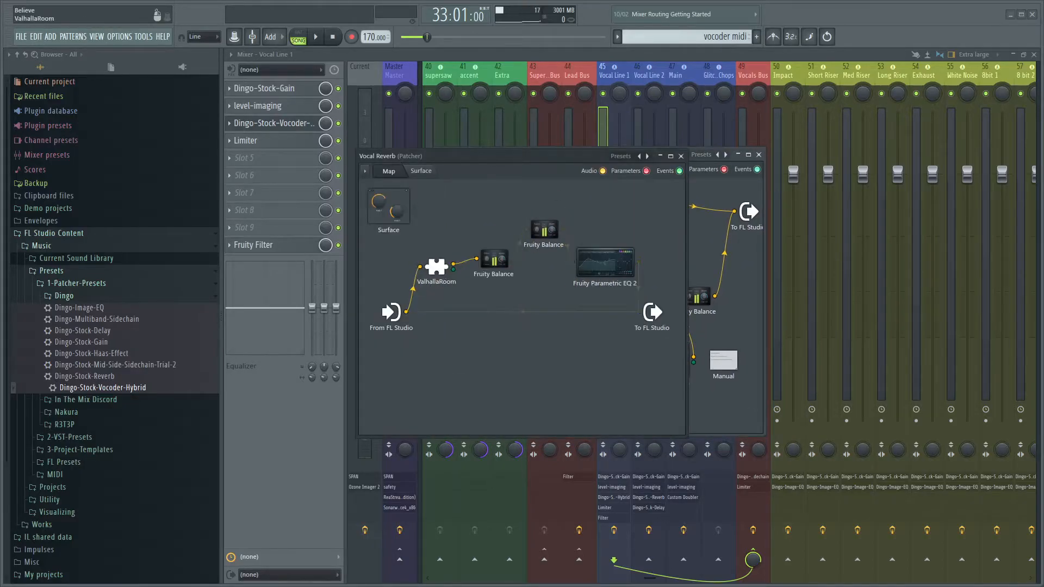
{"action": "left_click", "coordinate": [681, 156]}
{"action": "double_click", "coordinate": [621, 216]}
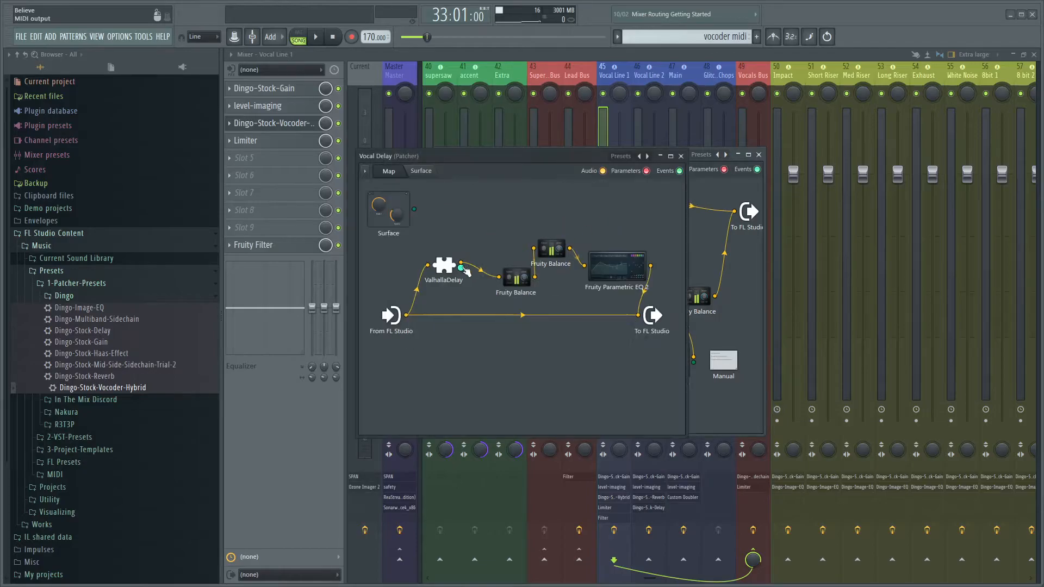
{"action": "left_click", "coordinate": [681, 156]}
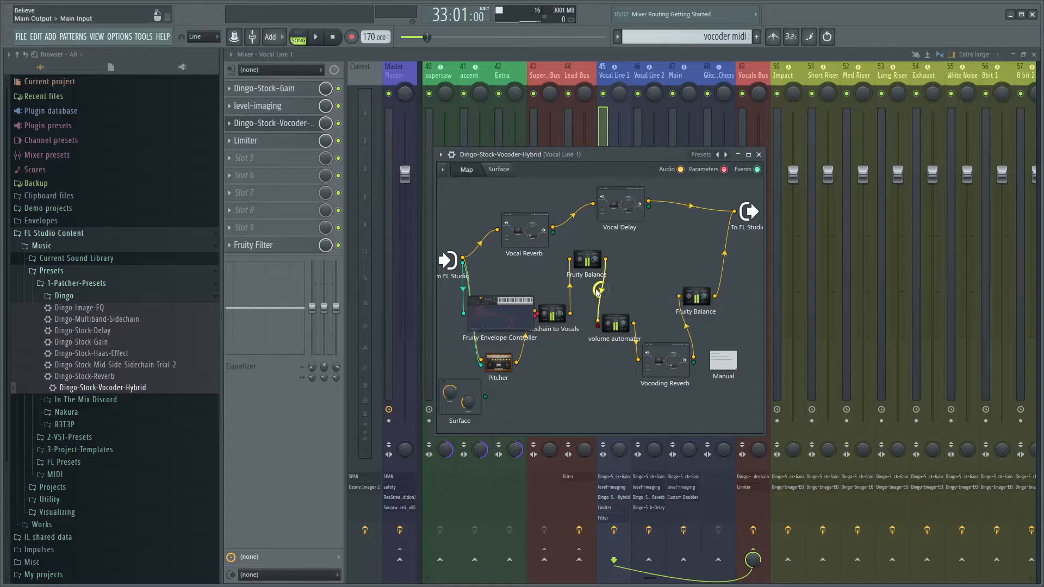
Shift the volume automater node slightly away from the Fruity Balance feeding it, and check that Fruity Balance's volume.
{"action": "mouse_move", "coordinate": [587, 264]}
{"action": "left_mouse_down"}
{"action": "mouse_move", "coordinate": [583, 300]}
{"action": "mouse_move", "coordinate": [584, 264]}
{"action": "left_mouse_up"}
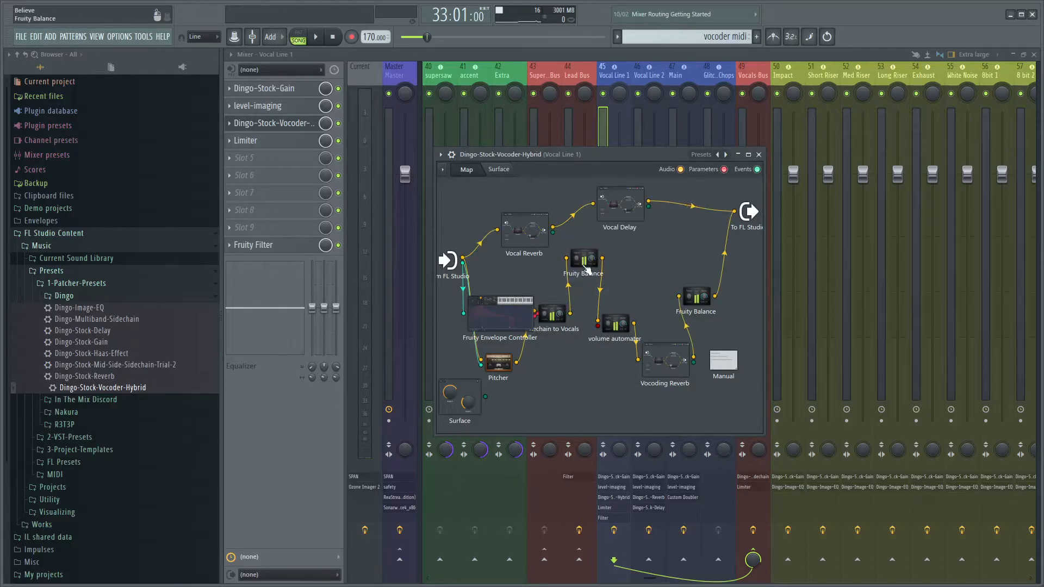
{"action": "mouse_move", "coordinate": [604, 325]}
{"action": "left_mouse_down"}
{"action": "mouse_move", "coordinate": [616, 294]}
{"action": "mouse_move", "coordinate": [620, 318]}
{"action": "left_mouse_up"}
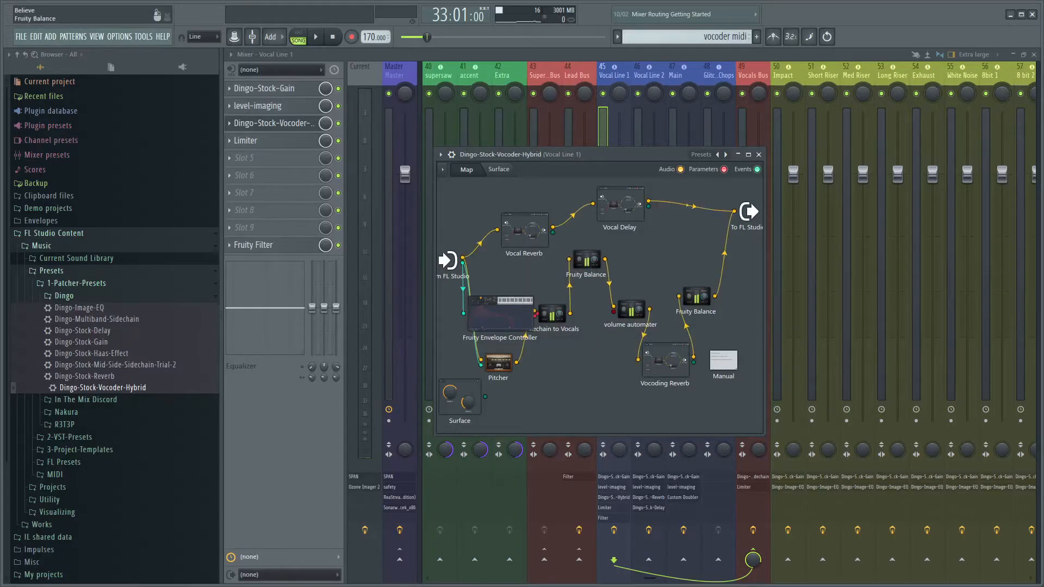
{"action": "double_click", "coordinate": [584, 260]}
{"action": "left_click_drag", "start_coordinate": [519, 258], "coordinate": [731, 221]}
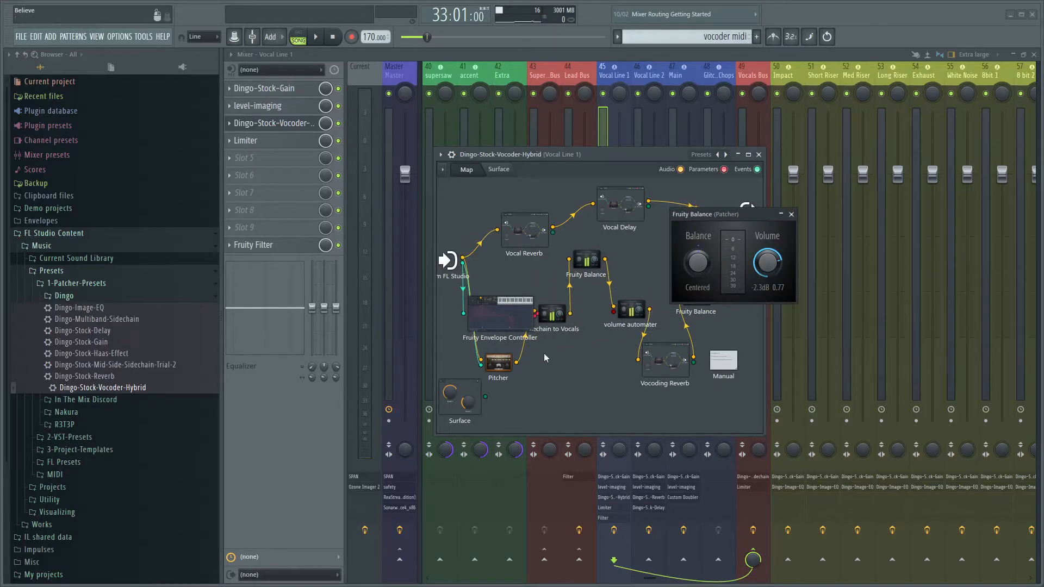
{"action": "left_click", "coordinate": [791, 214]}
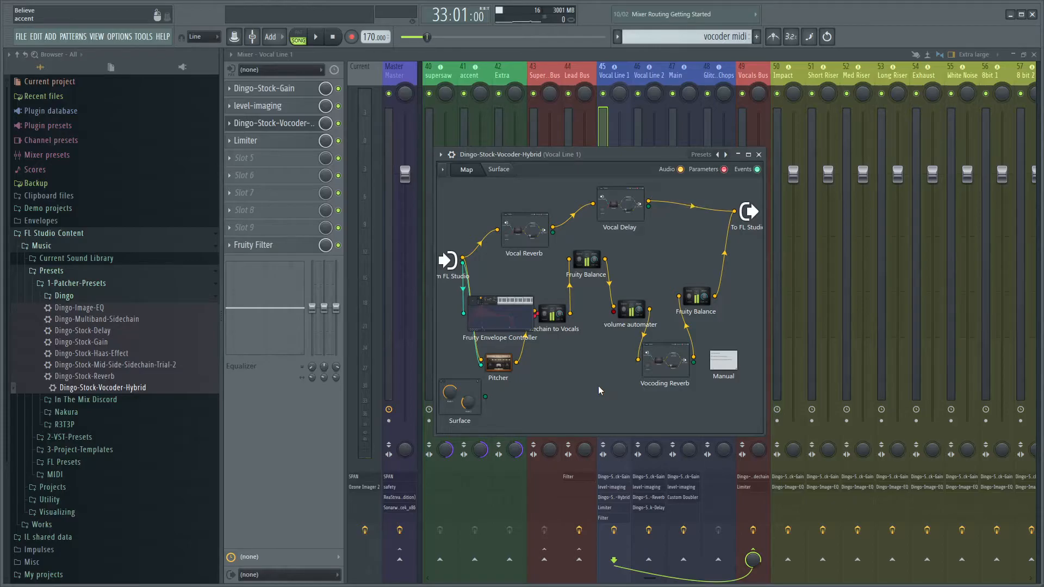
Nudge the volume automater node back toward the Fruity Balance and reposition Fruity Reeverb 2 slightly inside the Vocoding Reverb.
{"action": "left_click_drag", "start_coordinate": [631, 311], "coordinate": [620, 311]}
{"action": "double_click", "coordinate": [665, 361]}
{"action": "left_click_drag", "start_coordinate": [547, 254], "coordinate": [537, 245]}
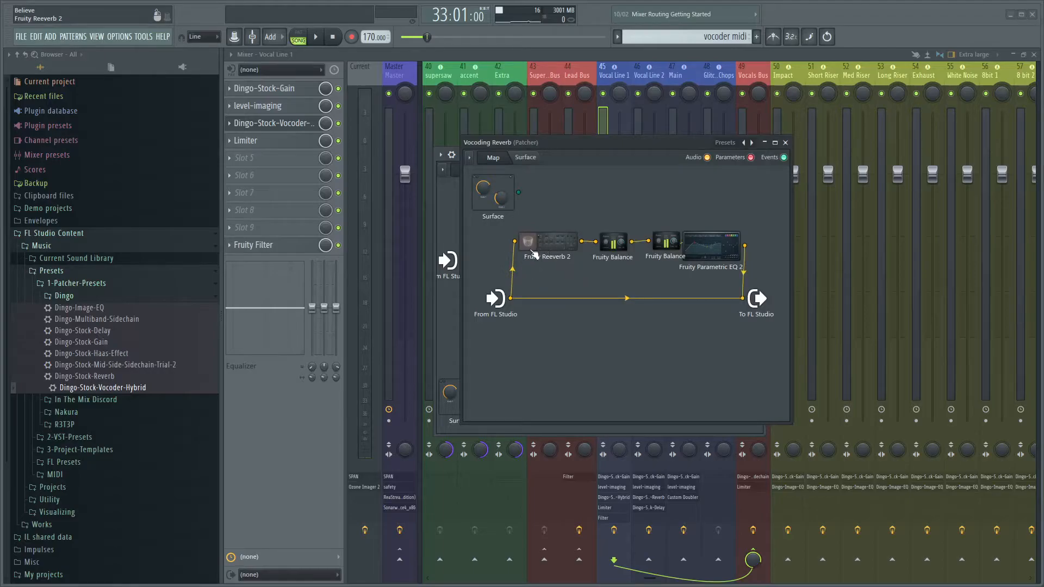
{"action": "left_click", "coordinate": [785, 143]}
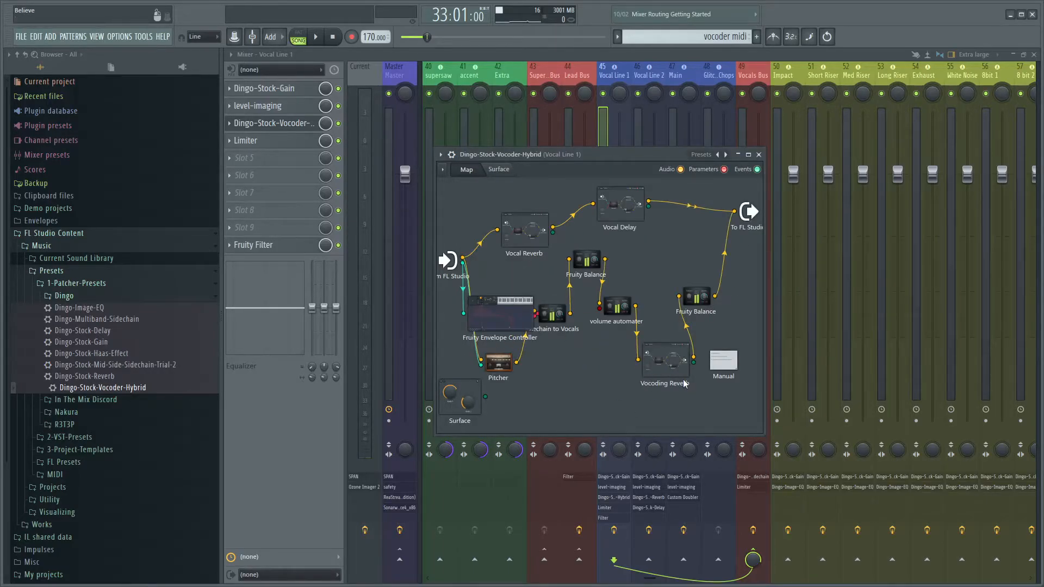
Check the balance and volume settings of the sidechain to Vocals node, and nudge the Manual note slightly lower.
{"action": "double_click", "coordinate": [559, 313]}
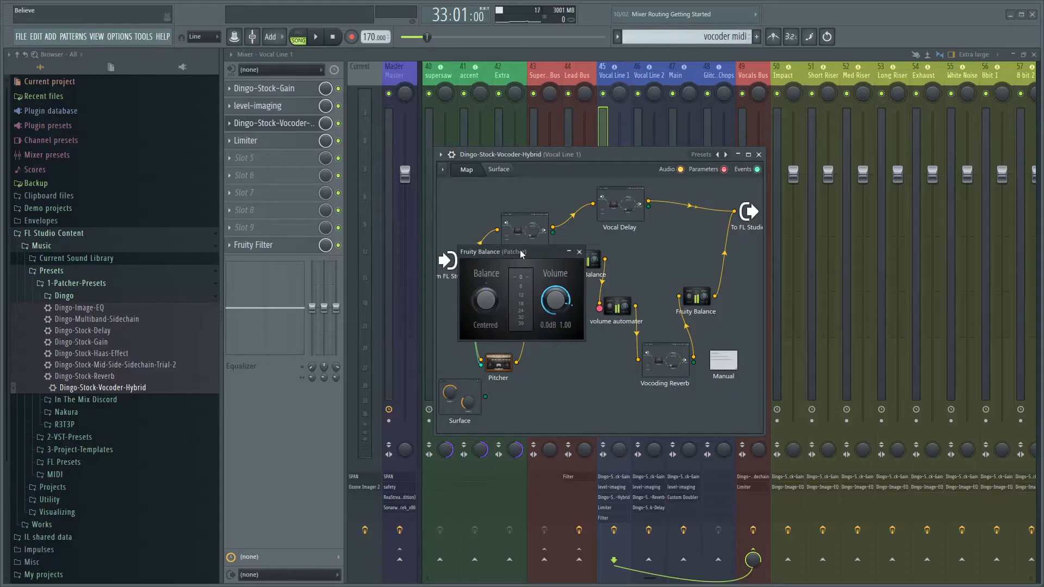
{"action": "left_click_drag", "start_coordinate": [522, 253], "coordinate": [625, 255]}
{"action": "left_click", "coordinate": [682, 254]}
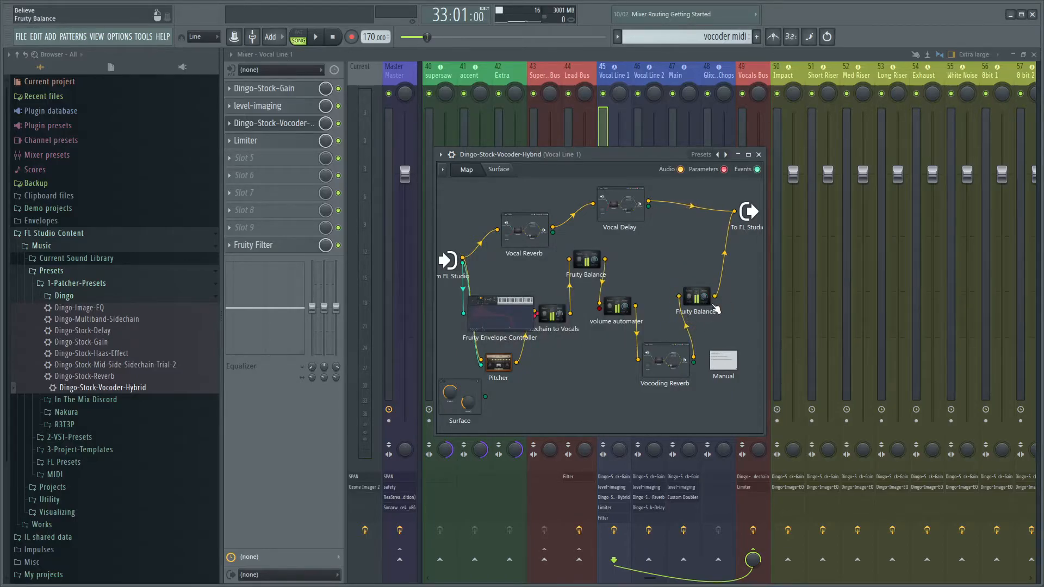
{"action": "mouse_move", "coordinate": [731, 366]}
{"action": "left_mouse_down"}
{"action": "mouse_move", "coordinate": [734, 350]}
{"action": "mouse_move", "coordinate": [733, 368]}
{"action": "left_mouse_up"}
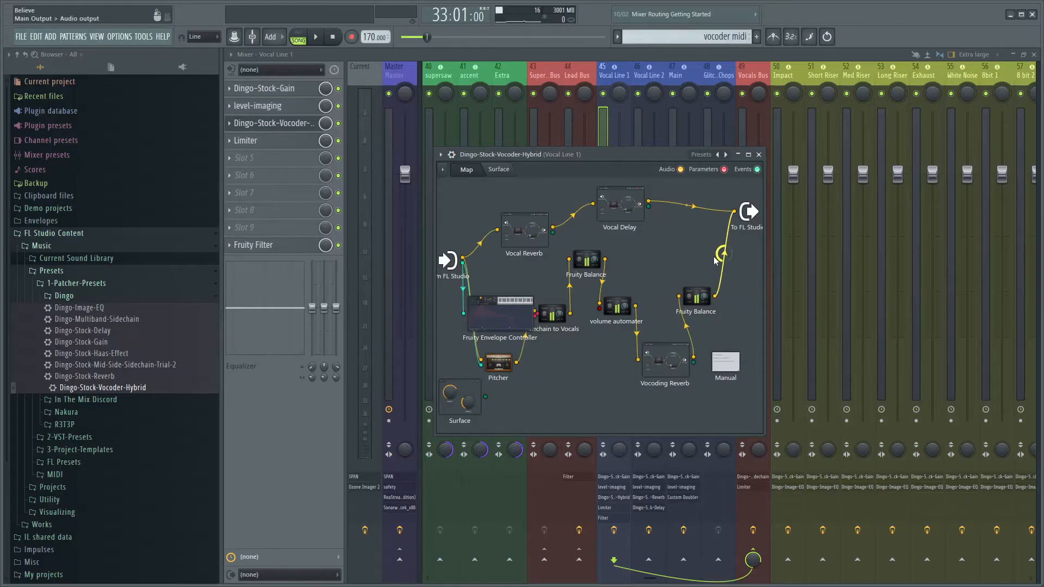
Mute the vocoder volume automation clip in the playlist and reopen the vocoder patch on Vocal Line 1.
{"action": "key", "text": "Escape"}
{"action": "key", "text": "F5"}
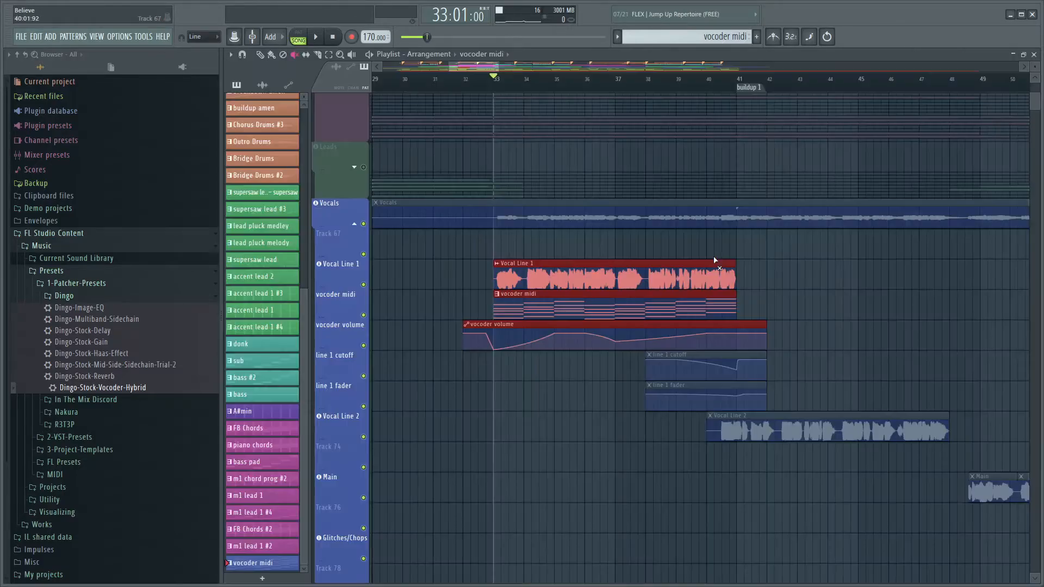
{"action": "left_click", "coordinate": [535, 380]}
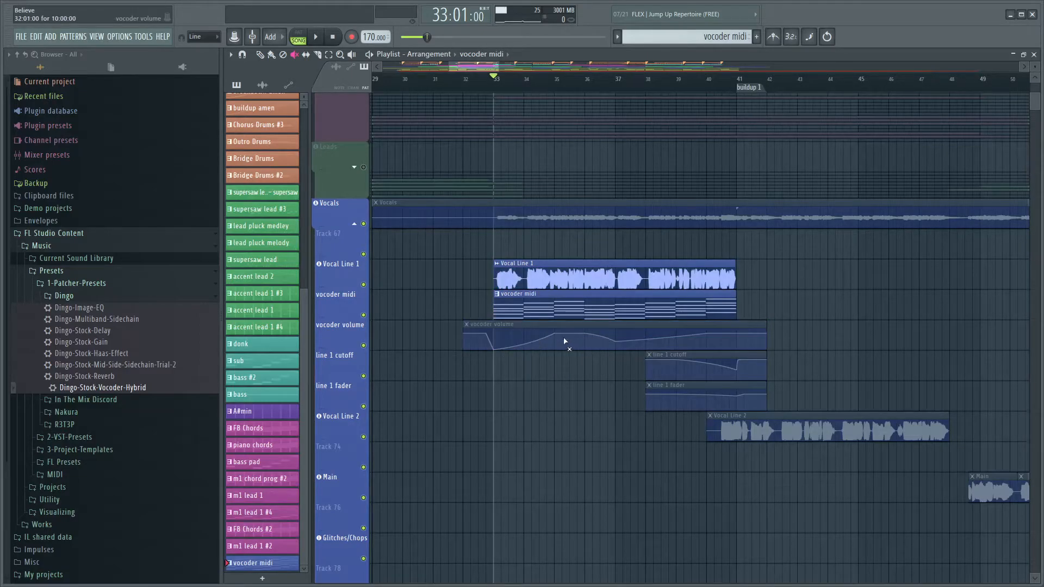
{"action": "key", "text": "F9"}
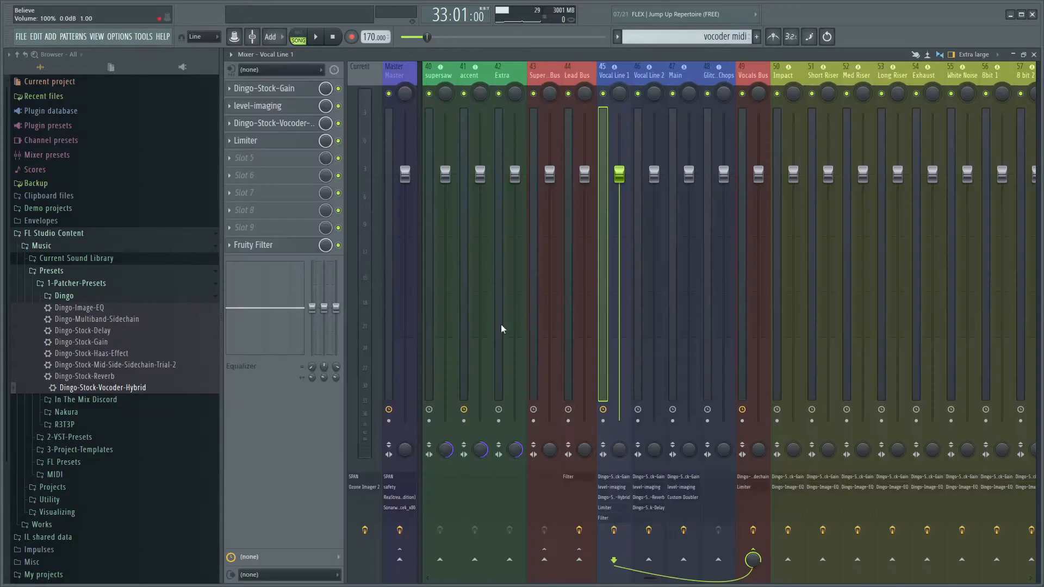
{"action": "left_click", "coordinate": [272, 123]}
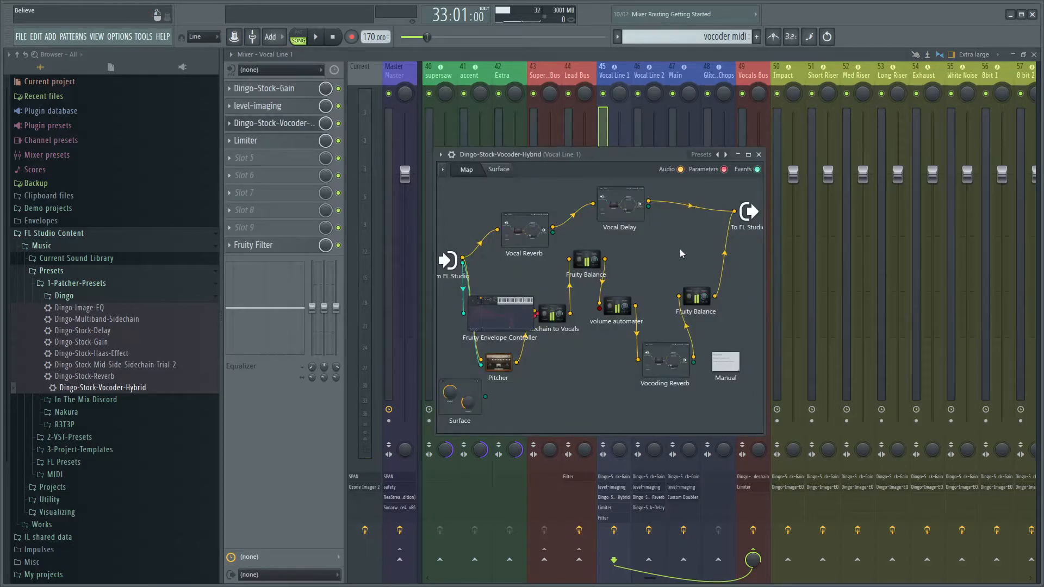
Play the vocal section while muting the Vocal Delay output and the last Fruity Balance output in turn to compare the two paths.
{"action": "key", "text": "space"}
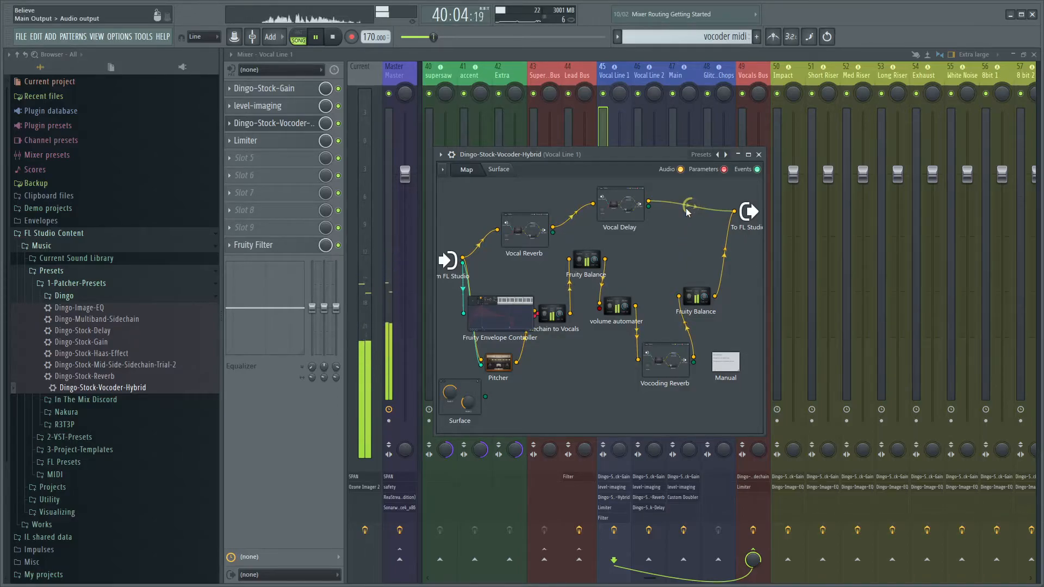
{"action": "key", "text": "space"}
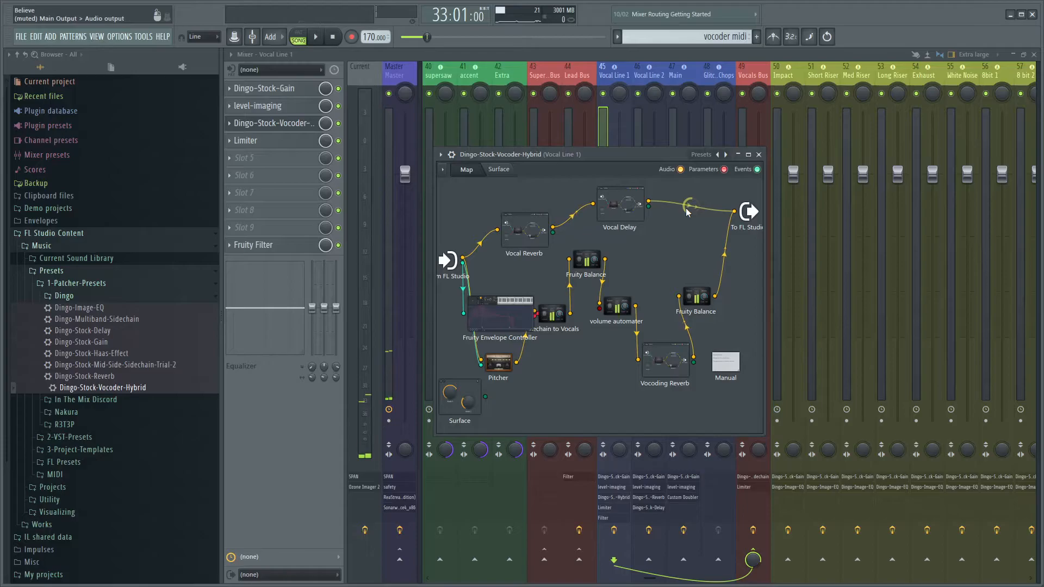
{"action": "key", "text": "space"}
{"action": "key", "text": "space"}
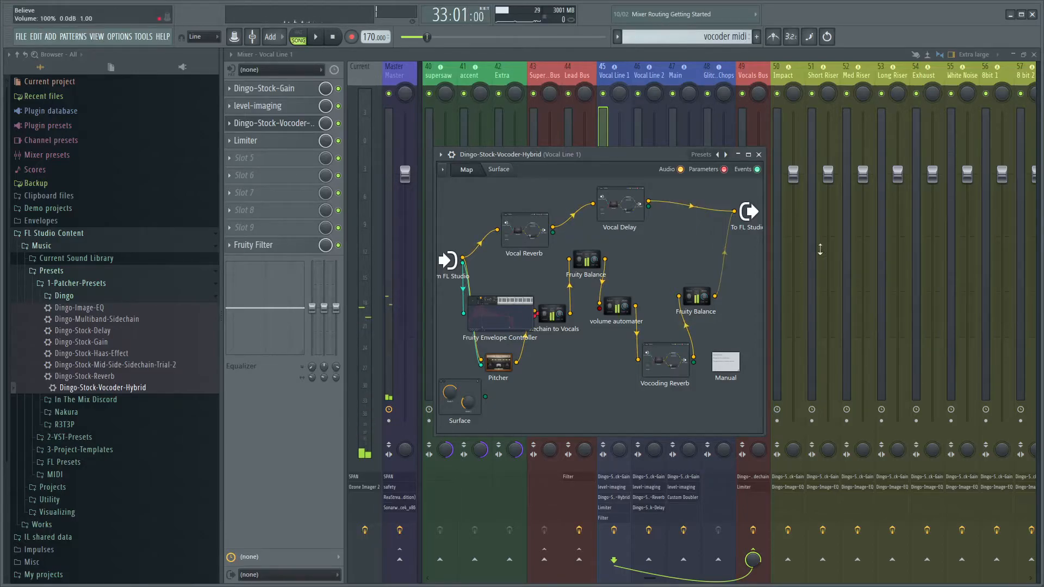
{"action": "key", "text": "space"}
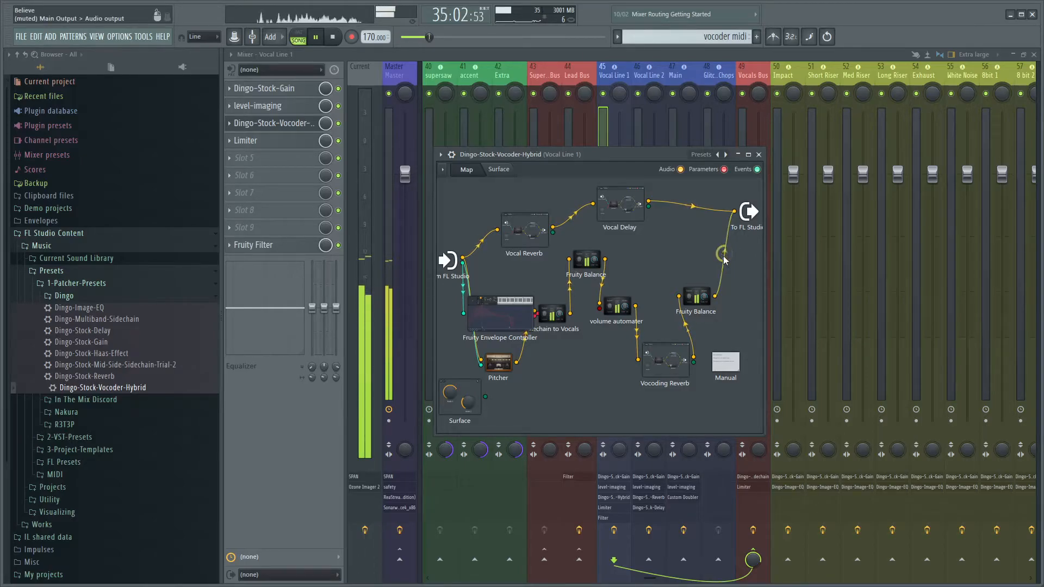
{"action": "key", "text": "space"}
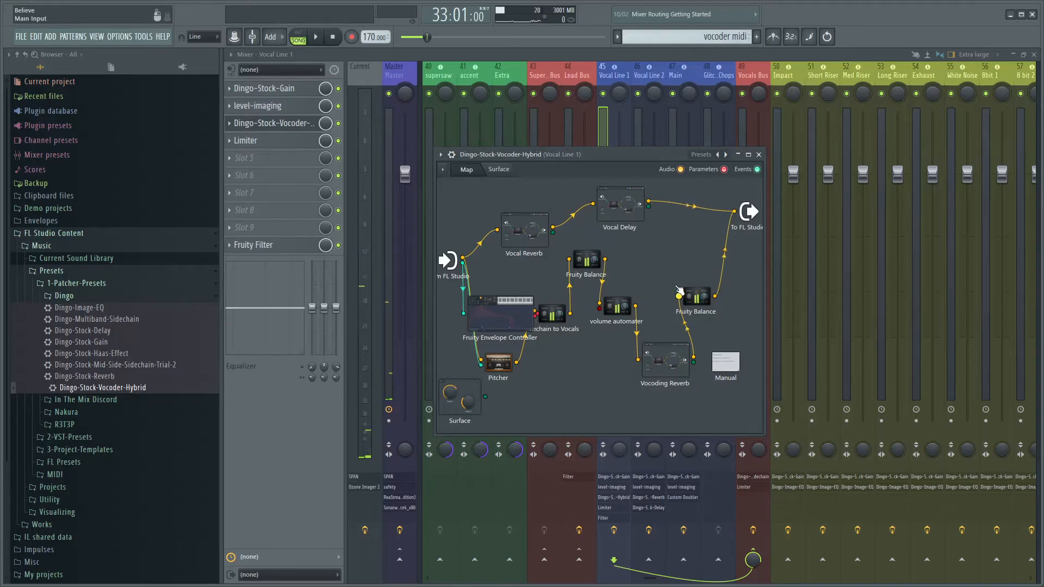
{"action": "key", "text": "Escape"}
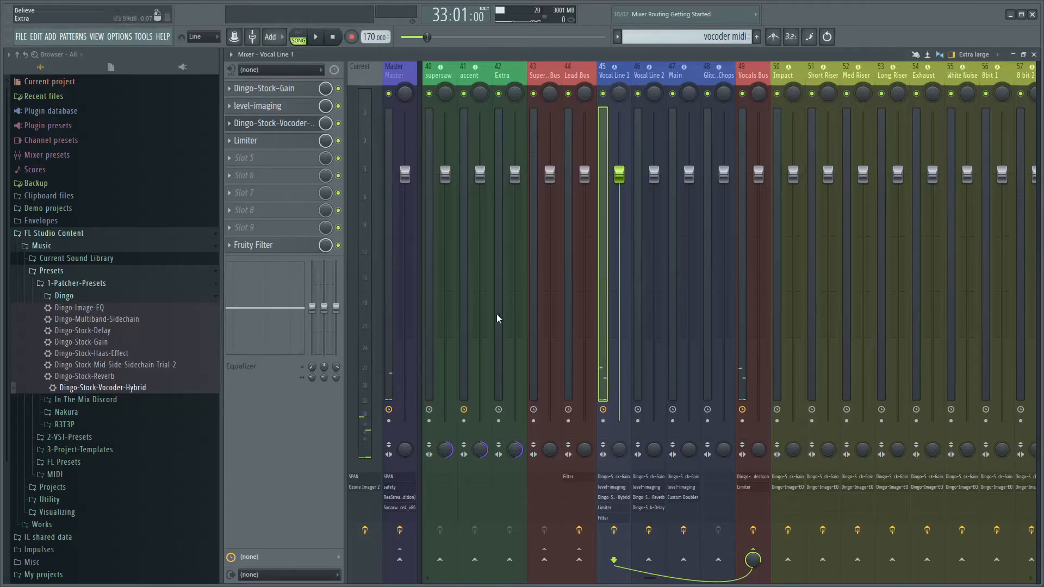
{"action": "left_click", "coordinate": [267, 127]}
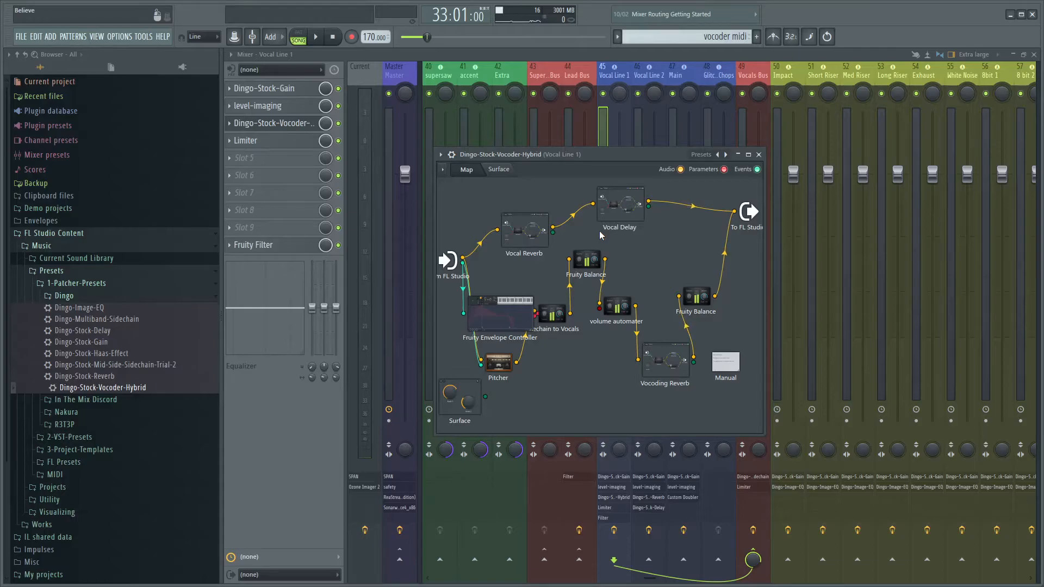
Unmute the vocoder volume automation clip in the playlist and play the vocal section with it.
{"action": "key", "text": "F5"}
{"action": "left_click", "coordinate": [597, 333]}
{"action": "key", "text": "space"}
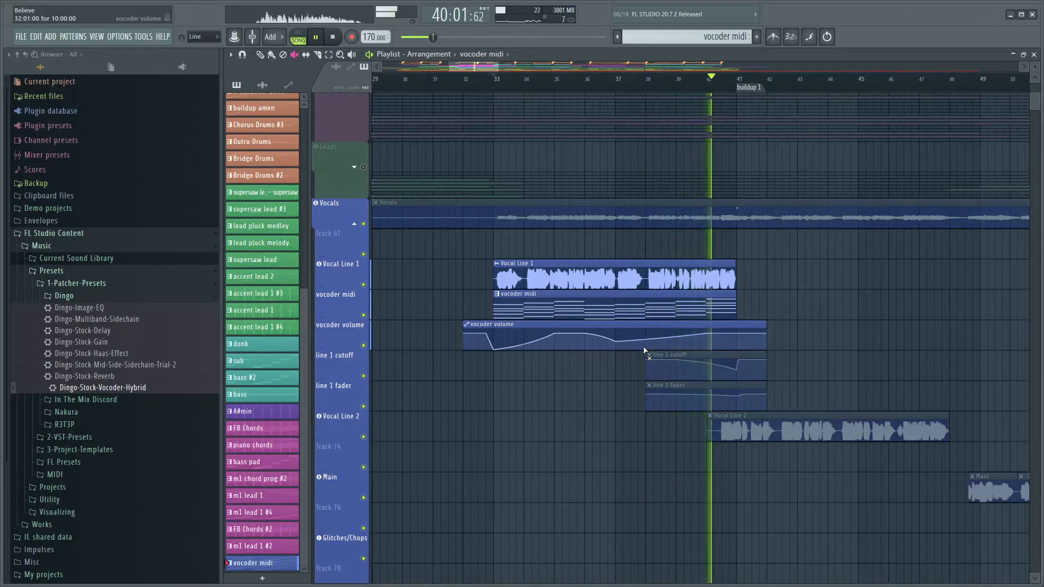
{"action": "key", "text": "space"}
Reopen the vocoder patch on Vocal Line 1 and nudge the Fruity Parametric EQ 2 node upward inside the Vocal Reverb.
{"action": "key", "text": "F9"}
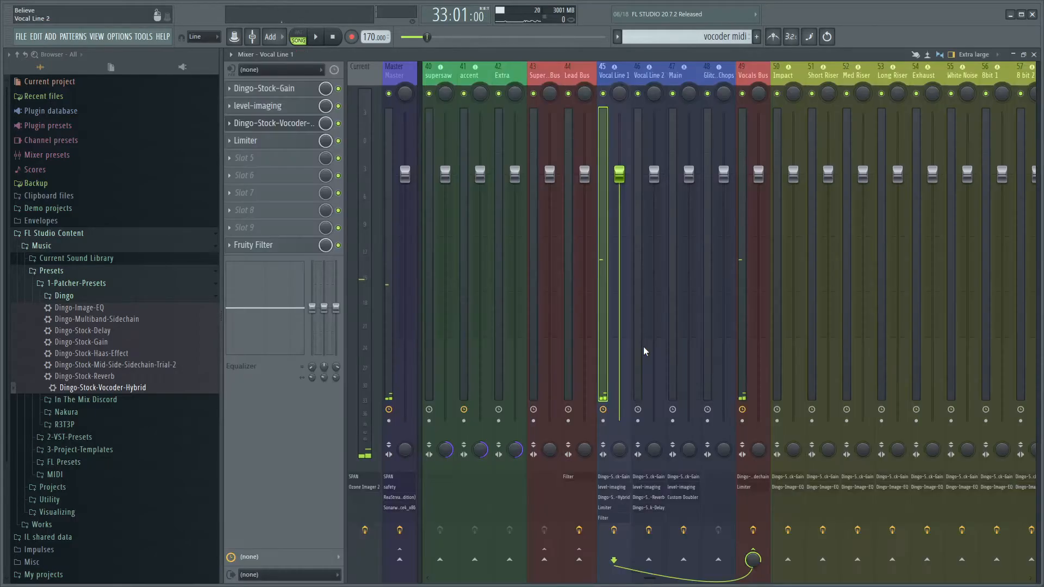
{"action": "left_click", "coordinate": [288, 124]}
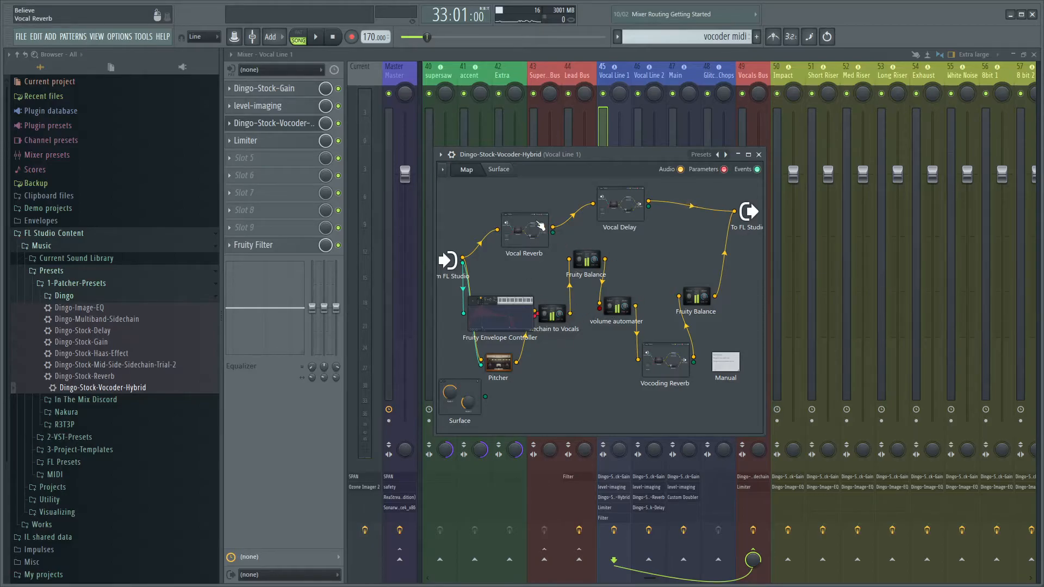
{"action": "double_click", "coordinate": [541, 225]}
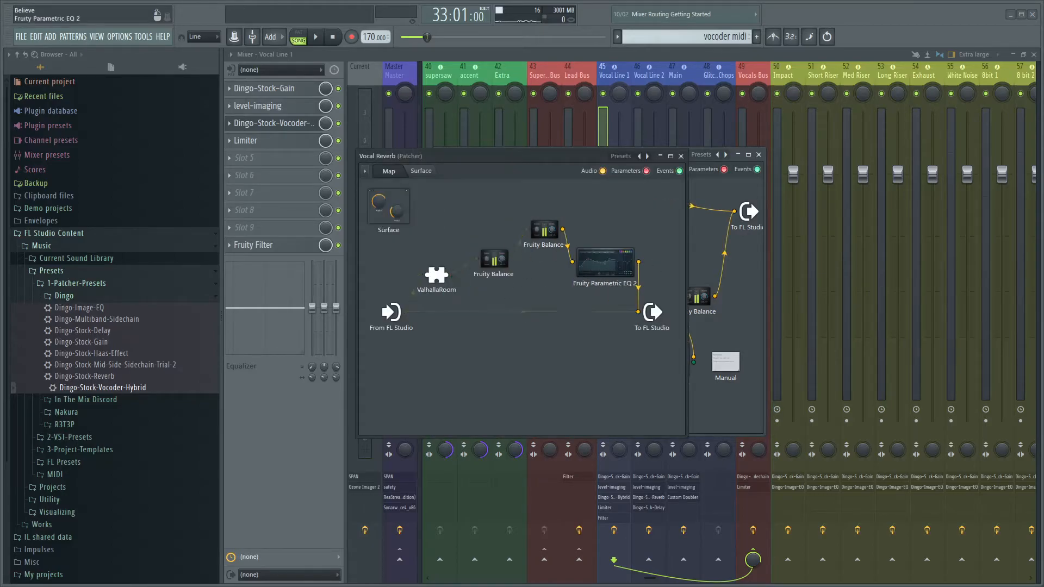
{"action": "left_click", "coordinate": [680, 156]}
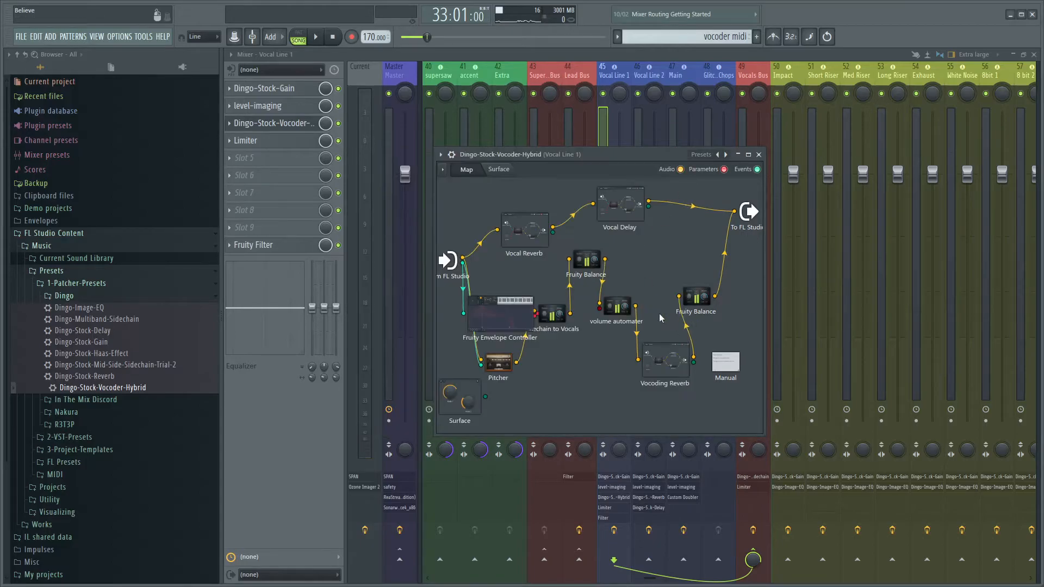
Shift the Vocoding Reverb node slightly and inspect the Fruity Parametric EQ 2 curve inside the Vocal Reverb.
{"action": "left_click_drag", "start_coordinate": [668, 348], "coordinate": [661, 353]}
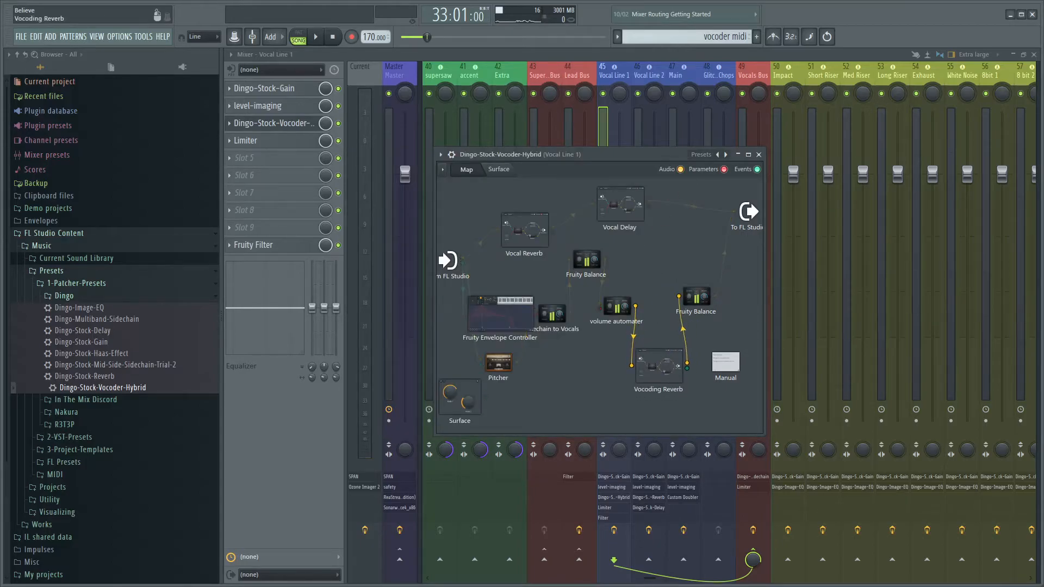
{"action": "double_click", "coordinate": [524, 231]}
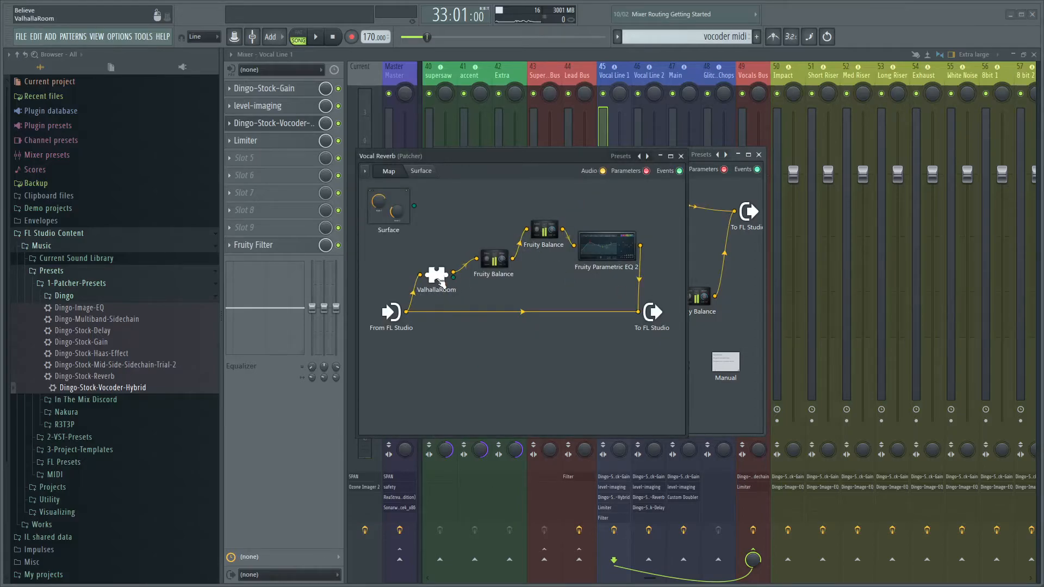
{"action": "double_click", "coordinate": [608, 255]}
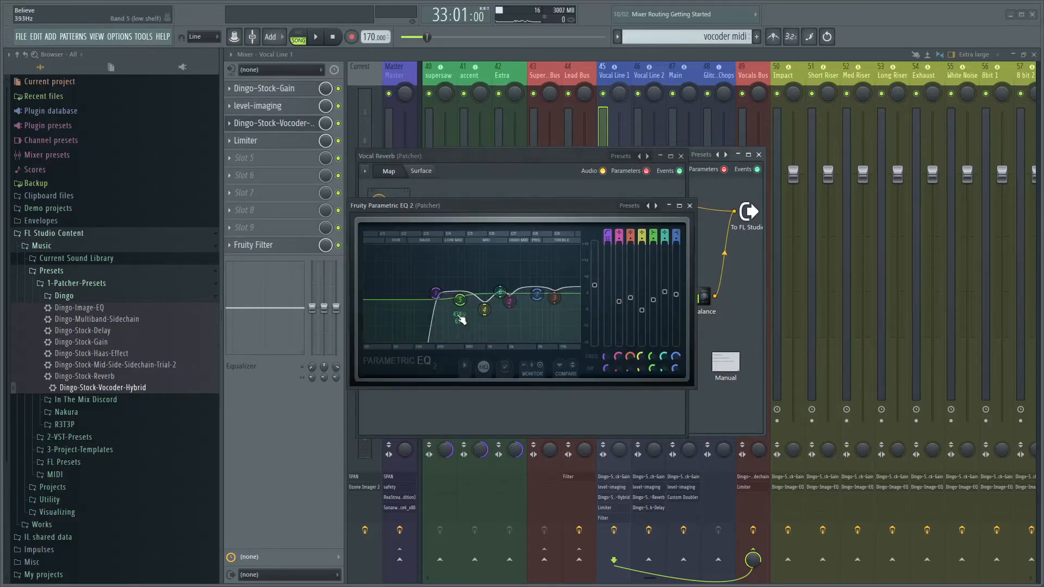
Close the Vocal Reverb and its Fruity Parametric EQ 2, and inspect the effect routing inside the Vocal Delay patch.
{"action": "left_click", "coordinate": [689, 206]}
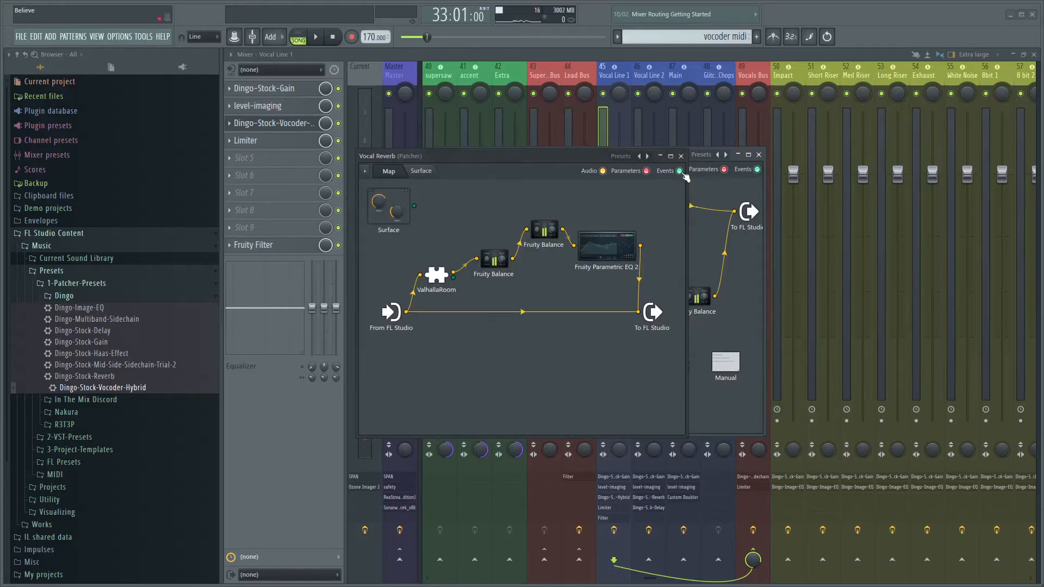
{"action": "left_click", "coordinate": [681, 156]}
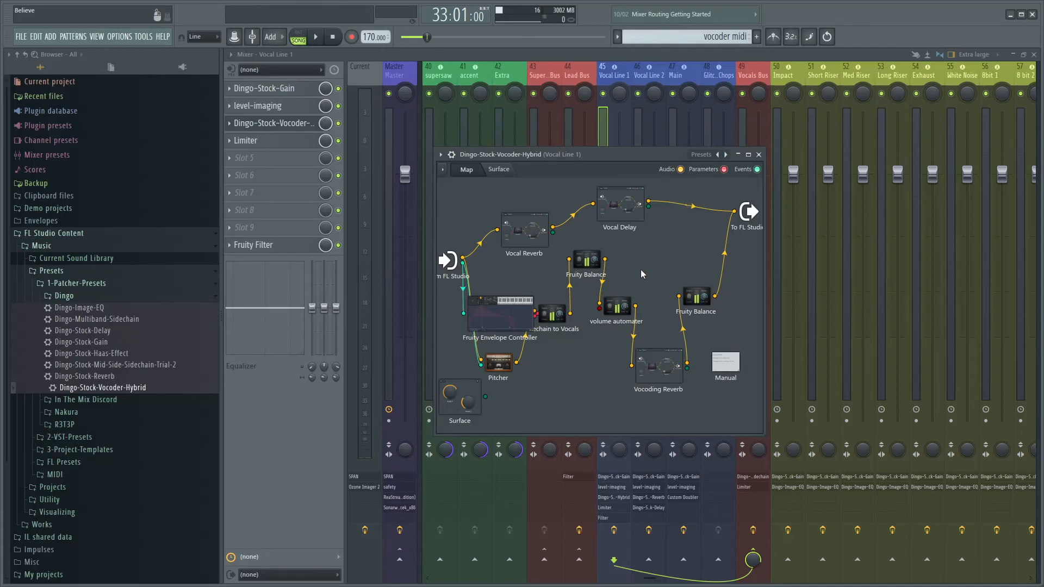
{"action": "left_click", "coordinate": [625, 218]}
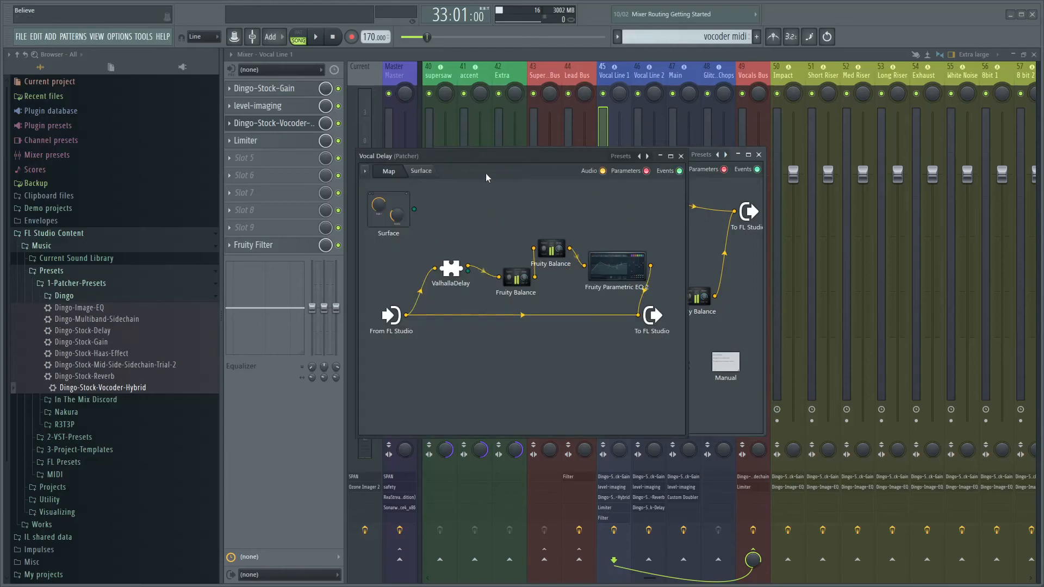
{"action": "left_click_drag", "start_coordinate": [505, 158], "coordinate": [603, 148]}
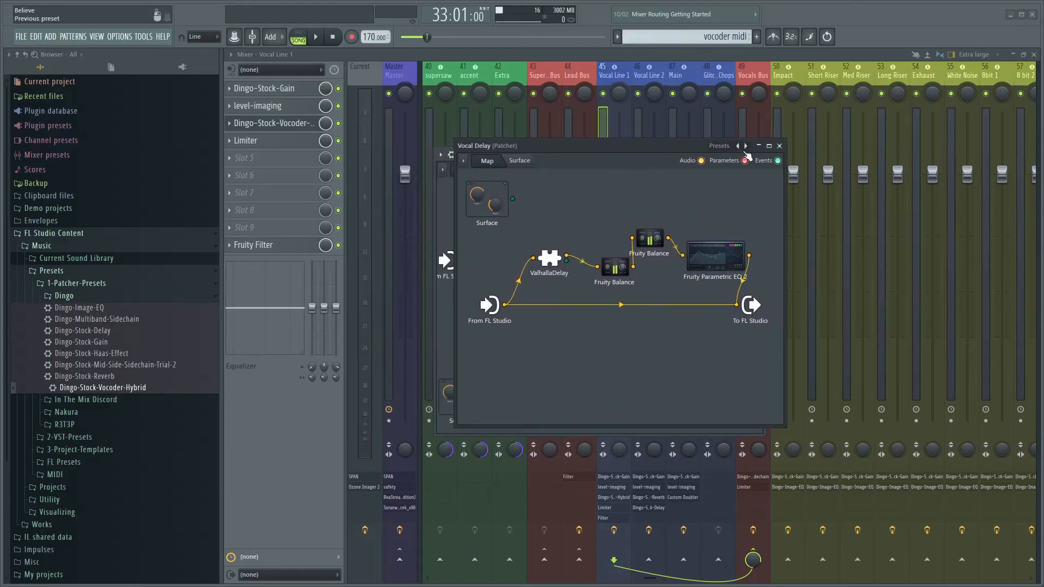
{"action": "left_click", "coordinate": [778, 146]}
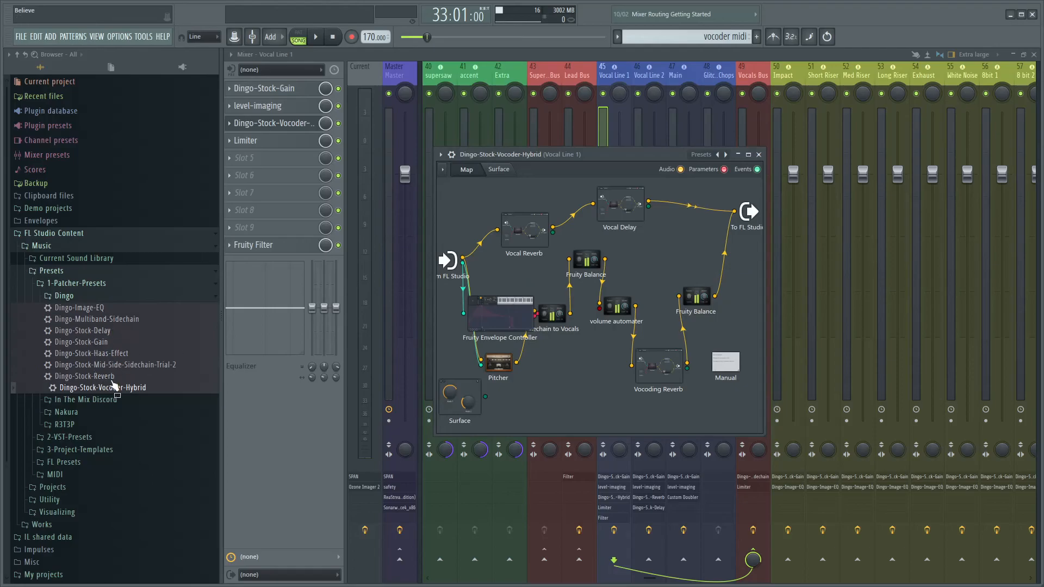
{"action": "left_click_drag", "start_coordinate": [580, 152], "coordinate": [540, 160]}
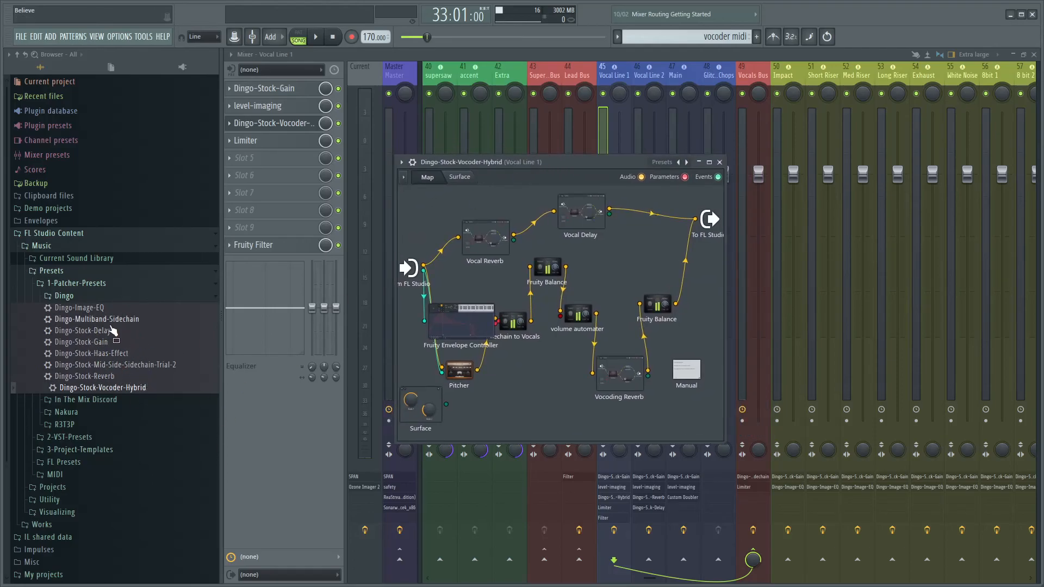
{"action": "mouse_move", "coordinate": [592, 176]}
{"action": "left_mouse_down"}
{"action": "mouse_move", "coordinate": [634, 164]}
{"action": "mouse_move", "coordinate": [599, 171]}
{"action": "mouse_move", "coordinate": [606, 186]}
{"action": "left_mouse_up"}
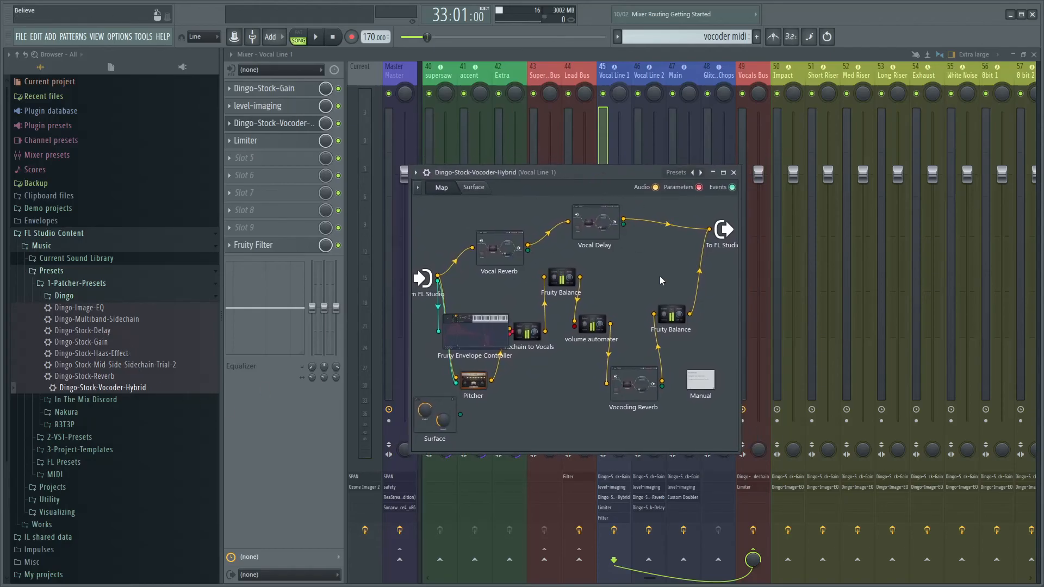